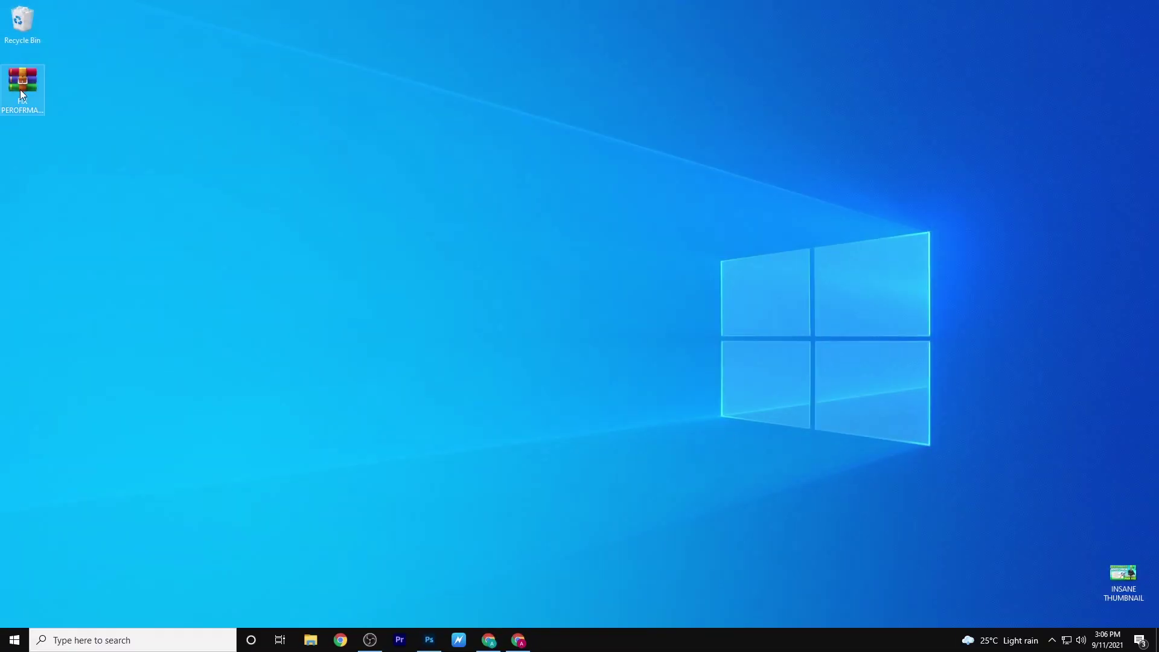
Move the FIX PEROFRMANCE MODE PACK BY ADEX archive toward the middle of the desktop
left_click_drag(20, 89, 466, 98)
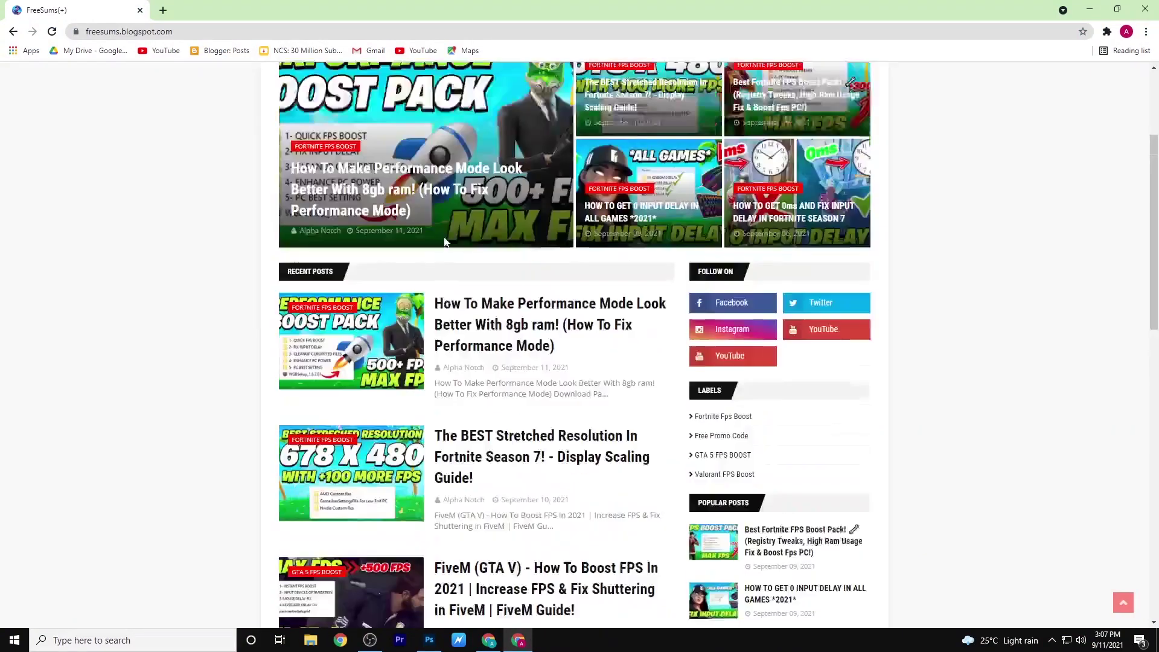
Open the FreeSums blog post "How To Make Performance Mode Look Better With 8gb ram! (How To Fix Performance Mode)" in the browser
scroll(445, 242, "up", 3)
left_click(362, 261)
left_click(392, 277)
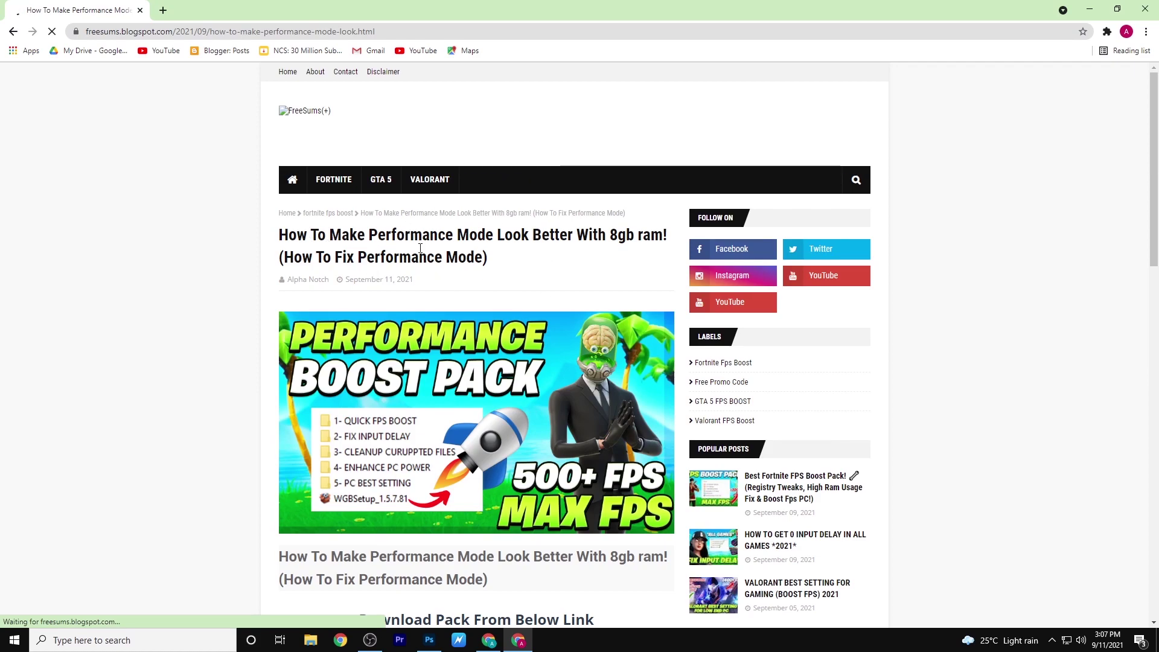
Follow the post's subscribe-to-unlock link, subscribe to the ADEX YouTube channel and set its notifications to All
scroll(423, 267, "down", 1)
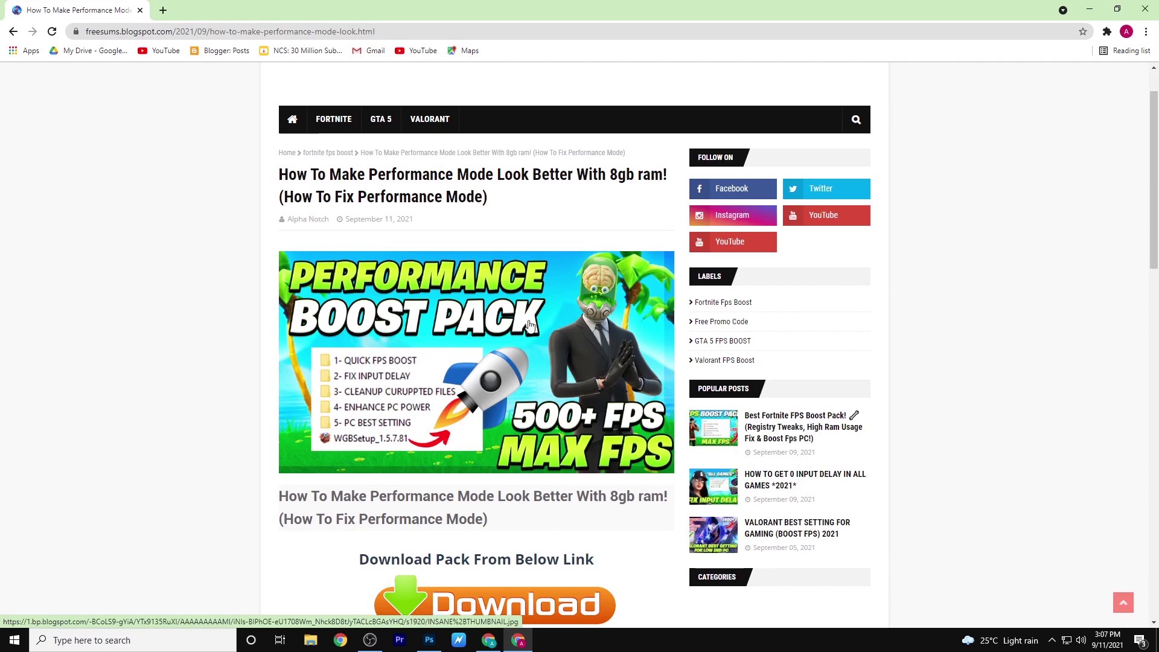
scroll(532, 319, "down", 4)
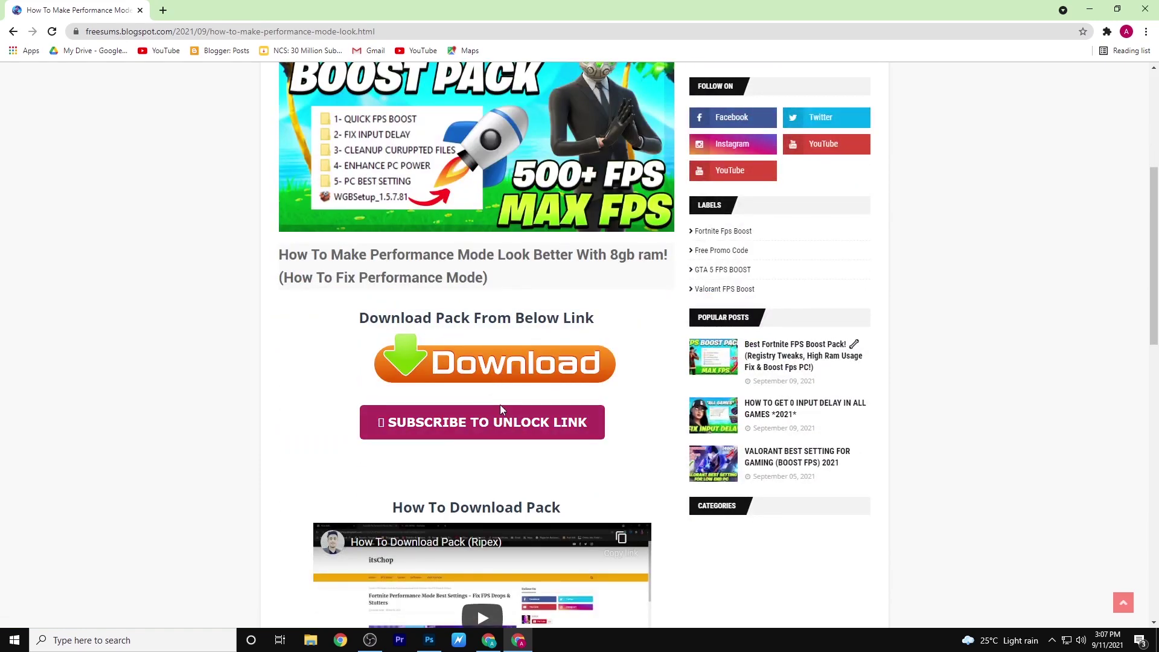
left_click(490, 427)
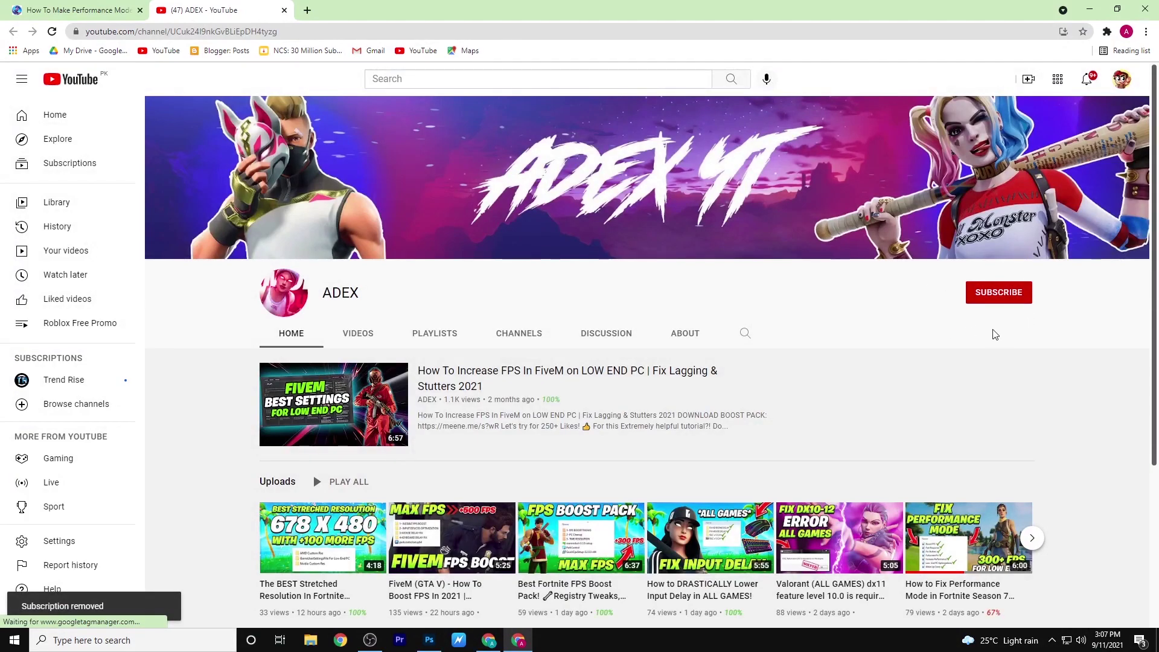
left_click(1012, 299)
left_click(1022, 292)
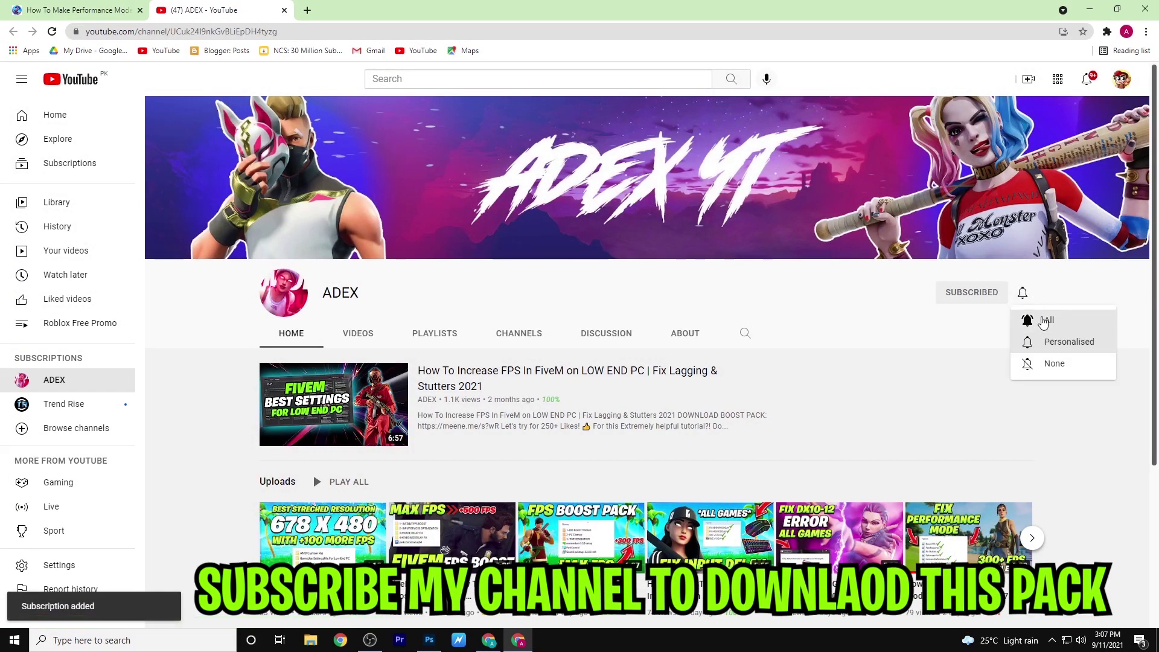
left_click(1043, 323)
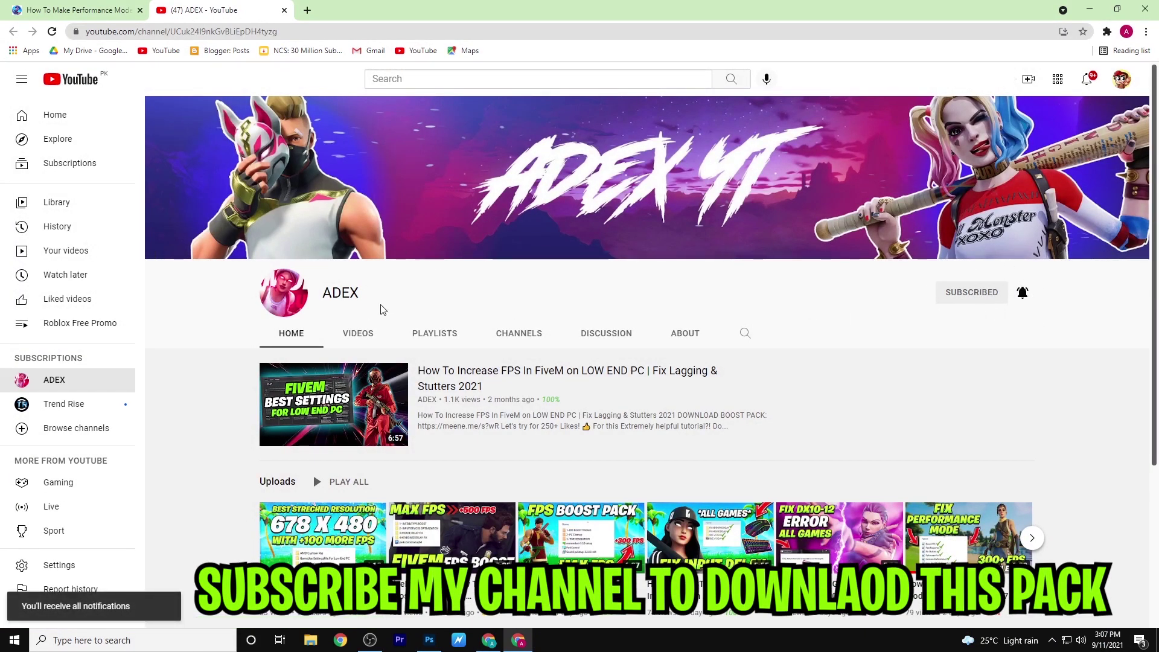
Return to the blog post and open the unlocked download link for the performance boost pack
left_click(139, 10)
scroll(242, 272, "down", 5)
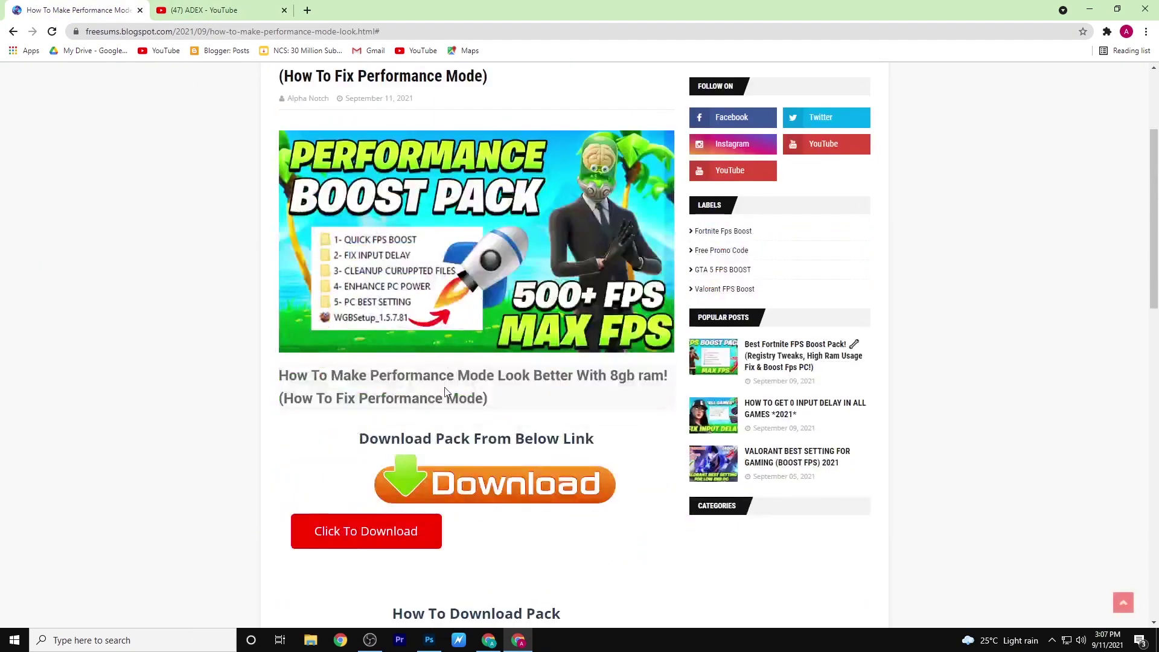
left_click(318, 424)
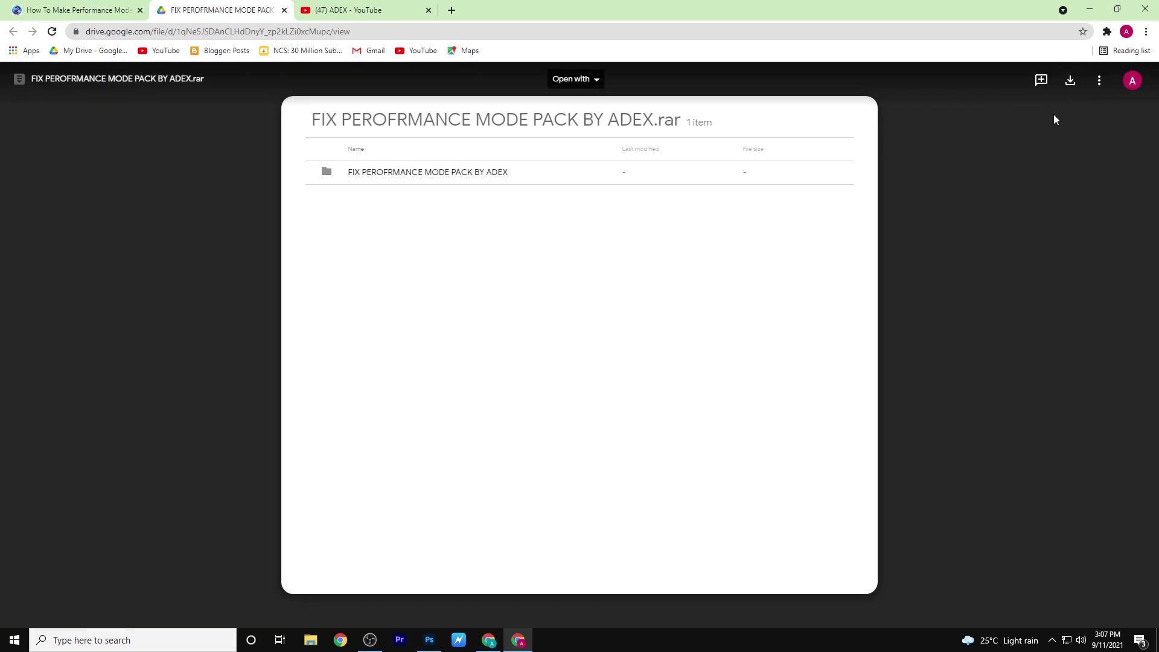
Switch to the desktop and extract the FIX PEROFRMANCE MODE PACK BY ADEX archive there
left_click(1088, 9)
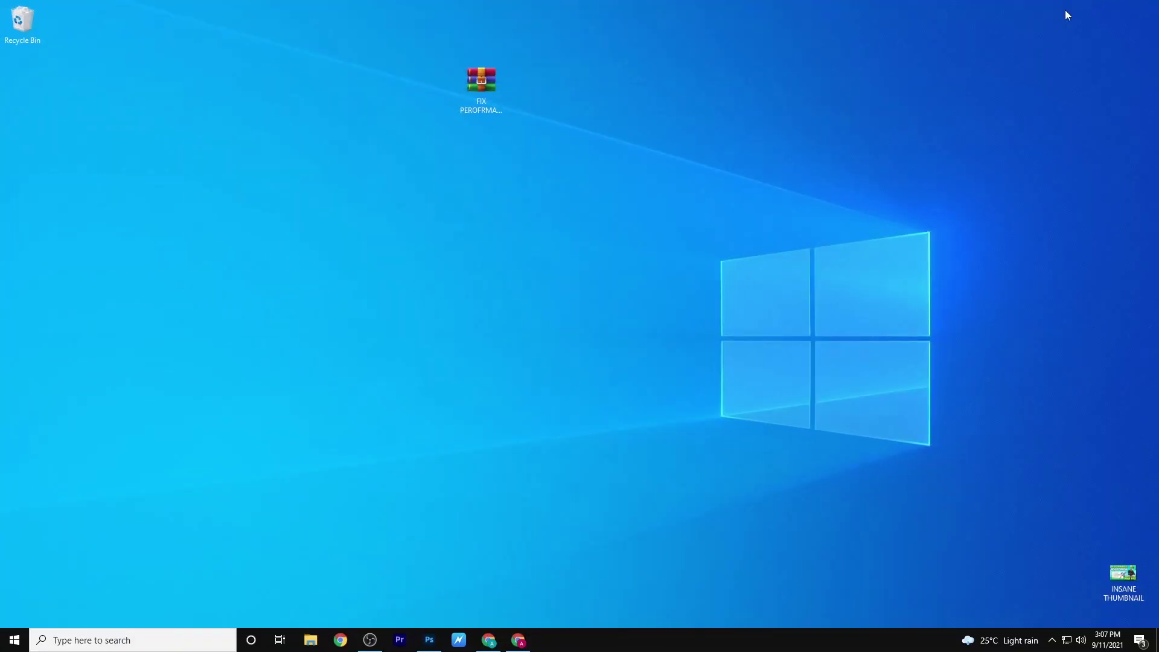
left_click_drag(582, 95, 670, 84)
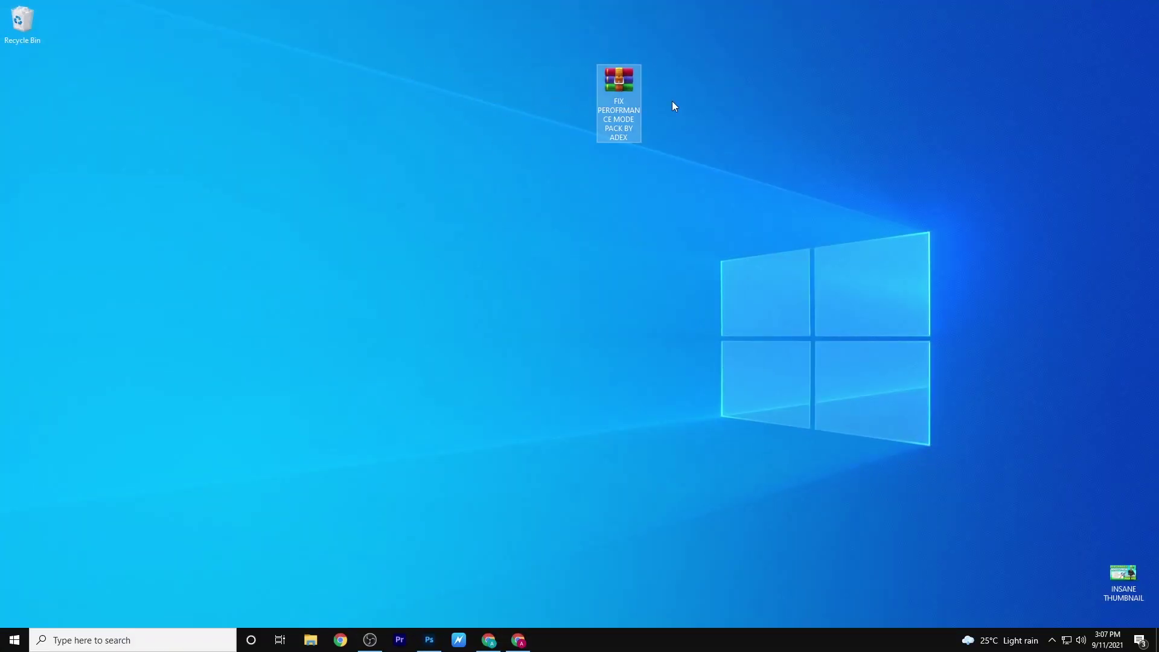
right_click(610, 82)
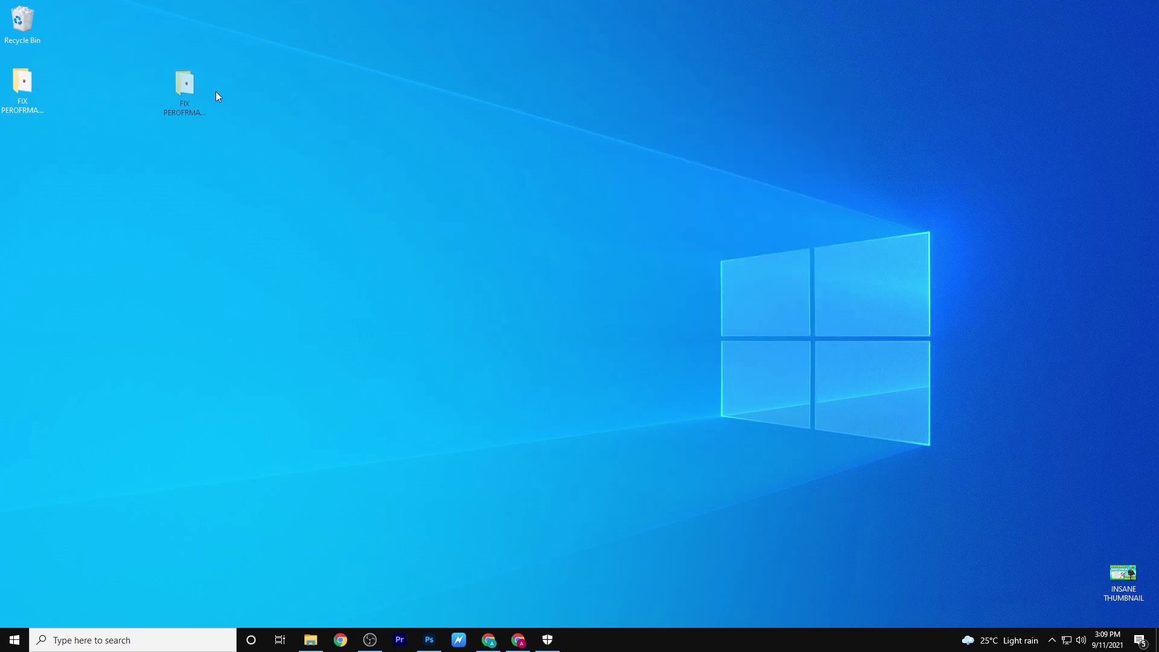
Move the extracted pack folder toward the desktop's middle and open its 1- QUICK FPS BOOST > Gaming Optimization For Max Performance subfolder
left_click_drag(182, 93, 536, 143)
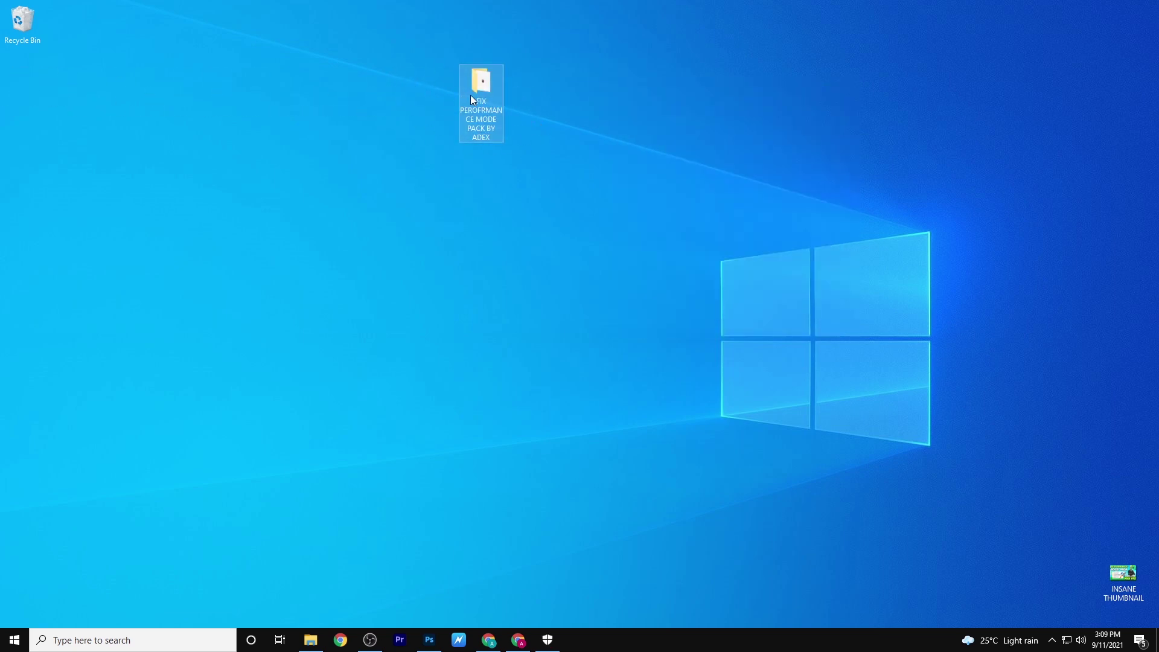
double_click(485, 80)
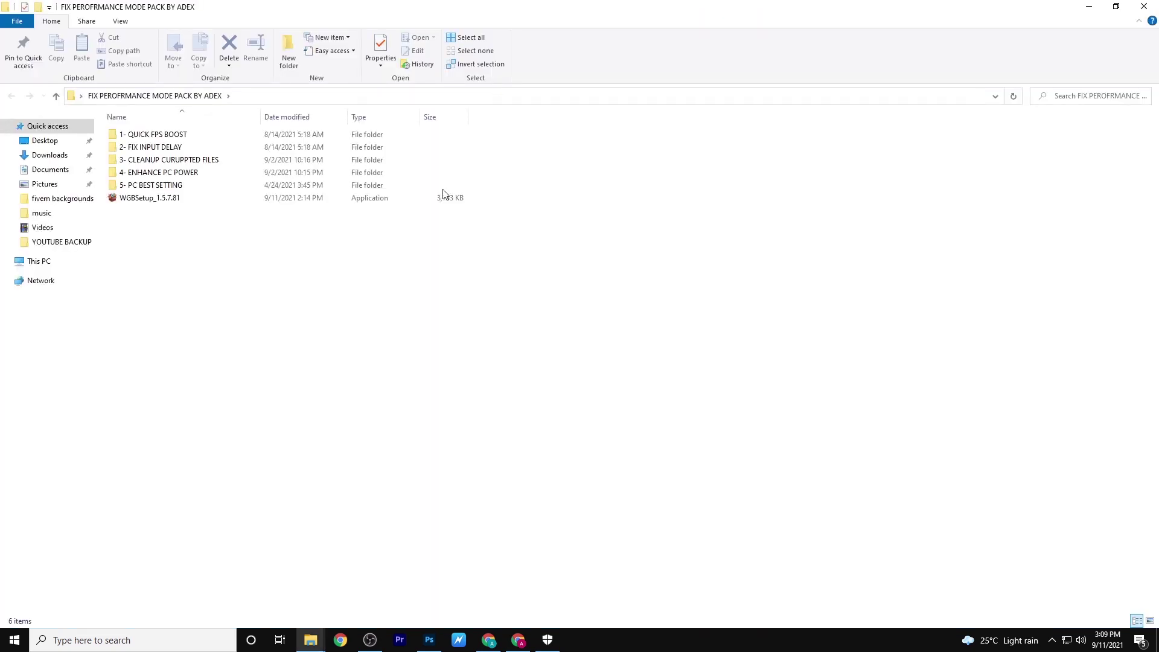
double_click(149, 134)
double_click(207, 135)
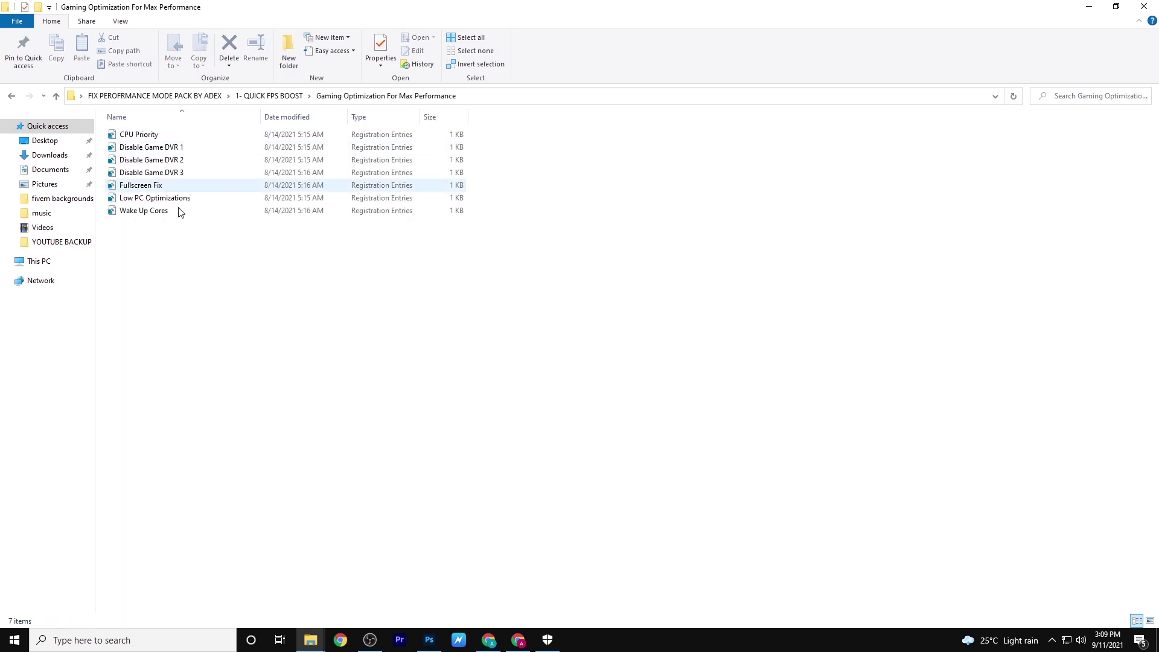
Merge the CPU Priority registration file into the Windows registry, accepting the permission and registry confirmations
right_click(161, 137)
mouse_move(238, 149)
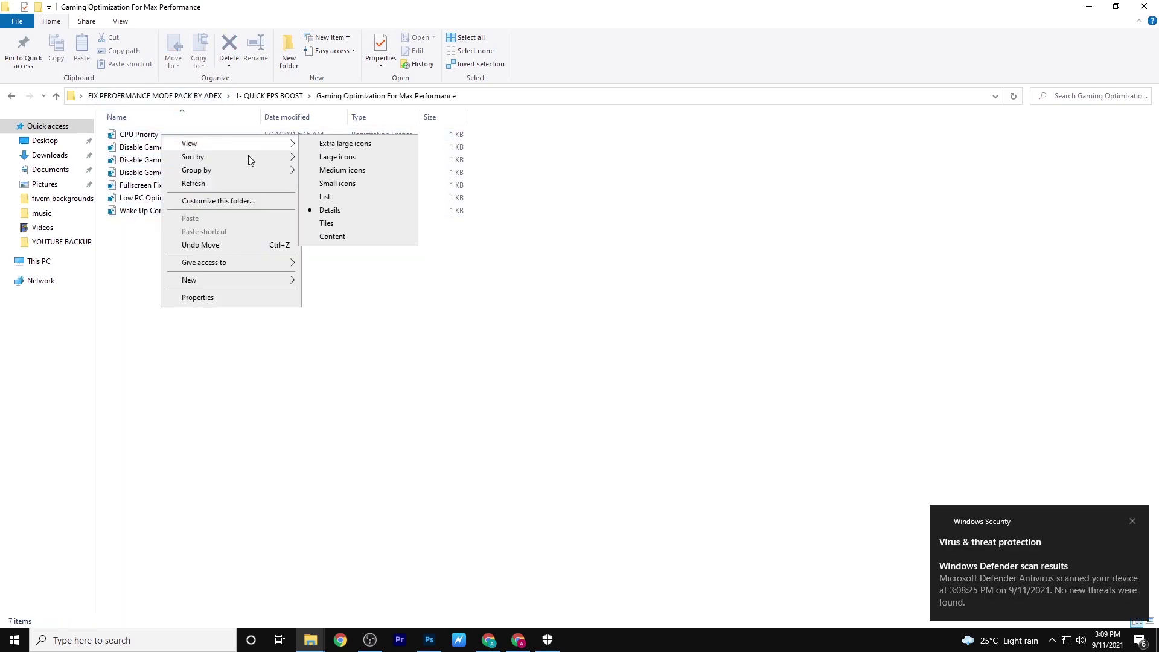
left_click(140, 136)
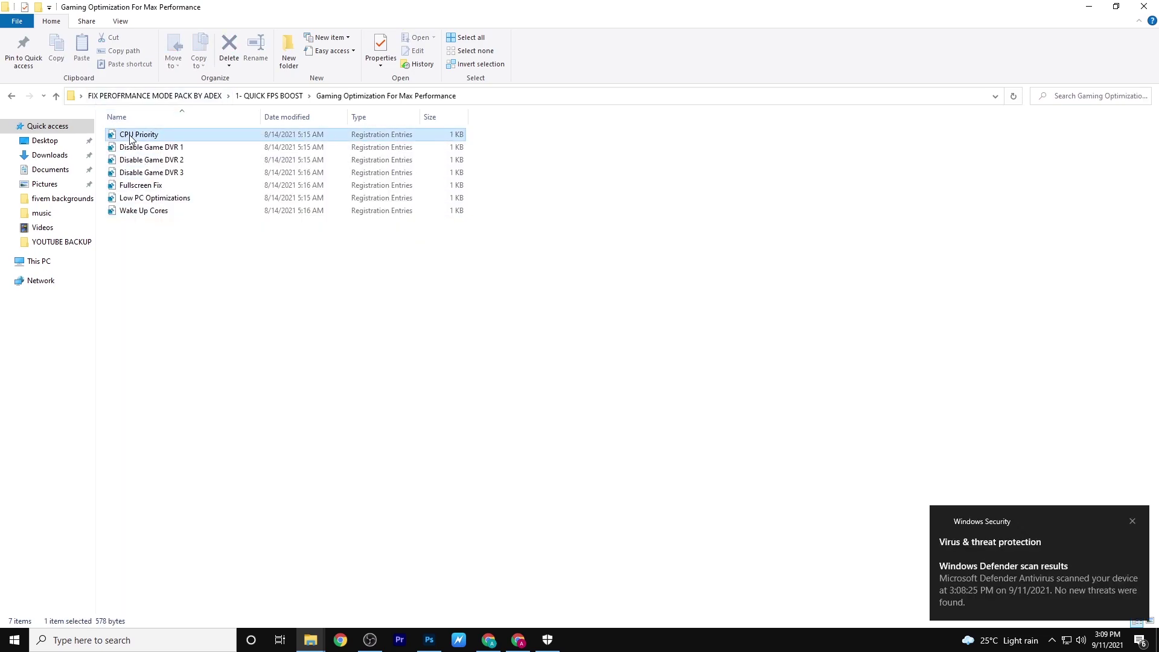
right_click(131, 135)
left_click(195, 148)
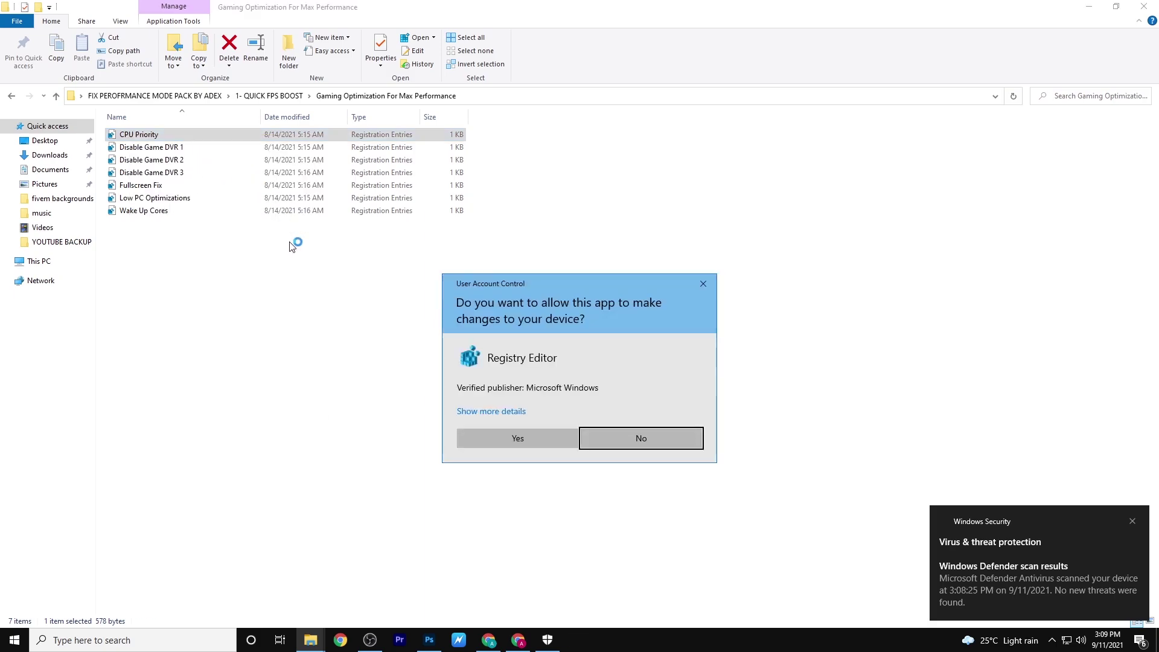
left_click(505, 437)
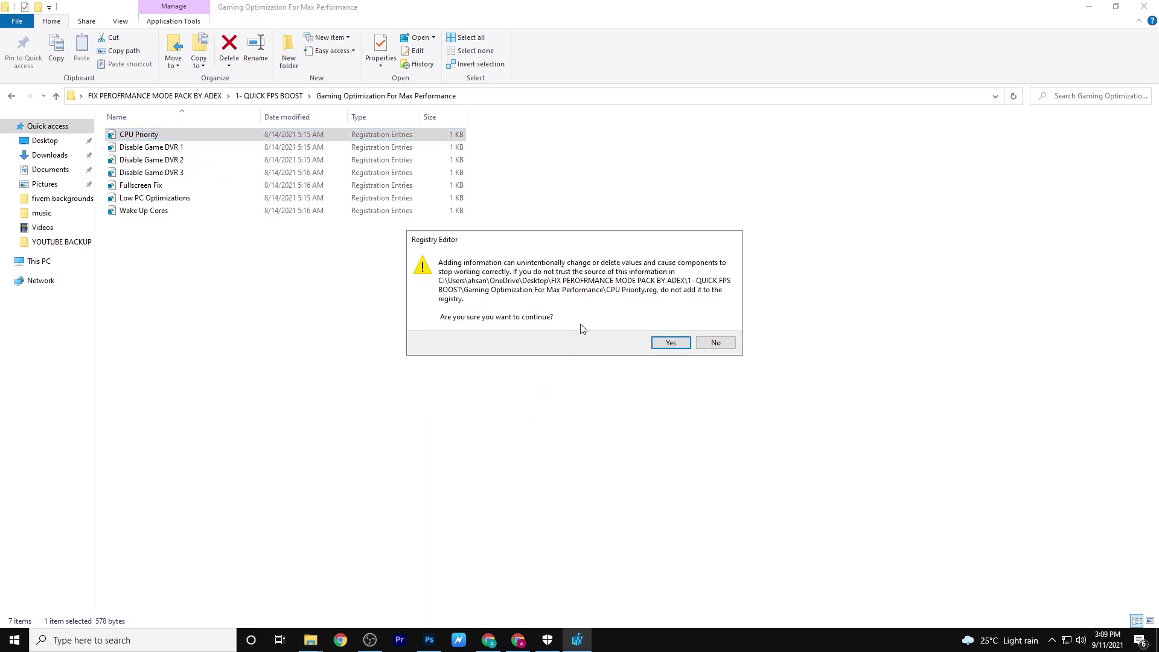
left_click(660, 346)
left_click(716, 326)
Merge the Disable Game DVR 1 registration file into the registry and accept its confirmations
left_click(154, 147)
right_click(162, 146)
left_click(208, 158)
left_click(518, 440)
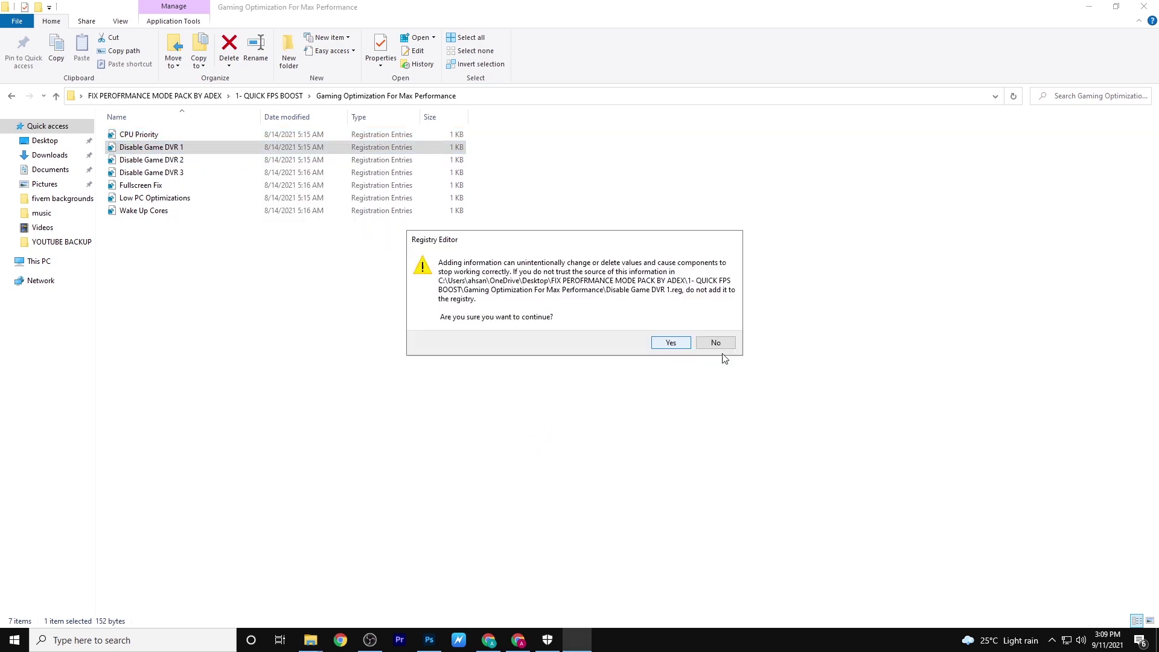
left_click(676, 346)
left_click(706, 324)
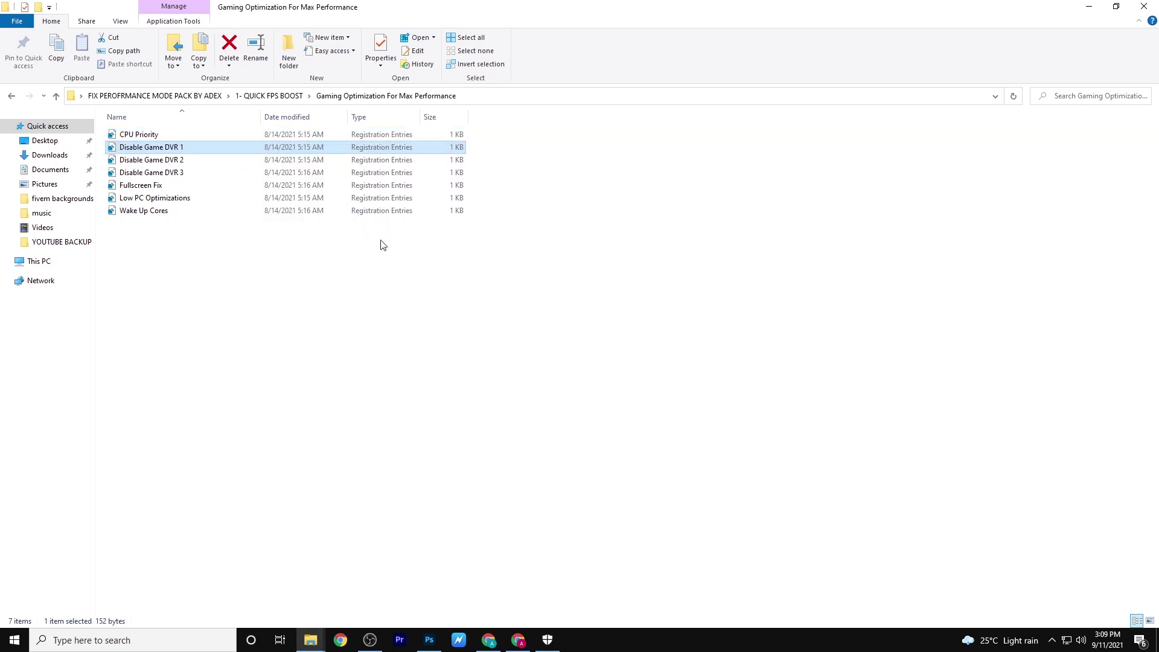
Merge the Disable Game DVR 2 registration file into the registry and accept its confirmations
right_click(189, 162)
mouse_move(216, 172)
left_click(144, 160)
right_click(139, 159)
left_click(219, 166)
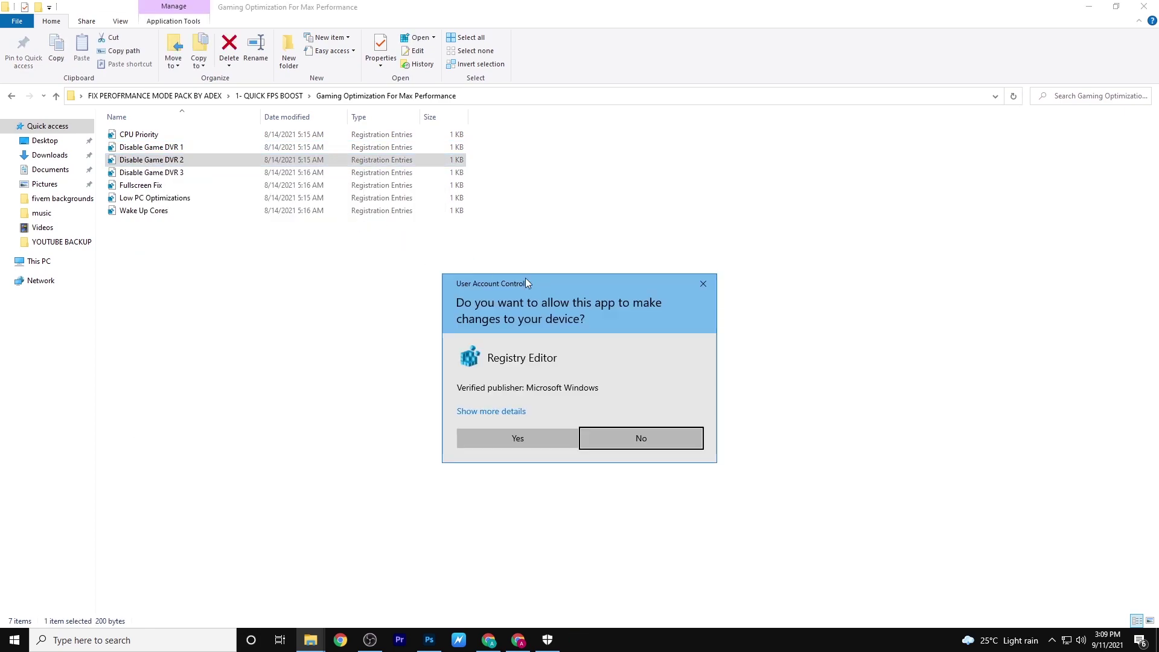
left_click(507, 439)
left_click(669, 343)
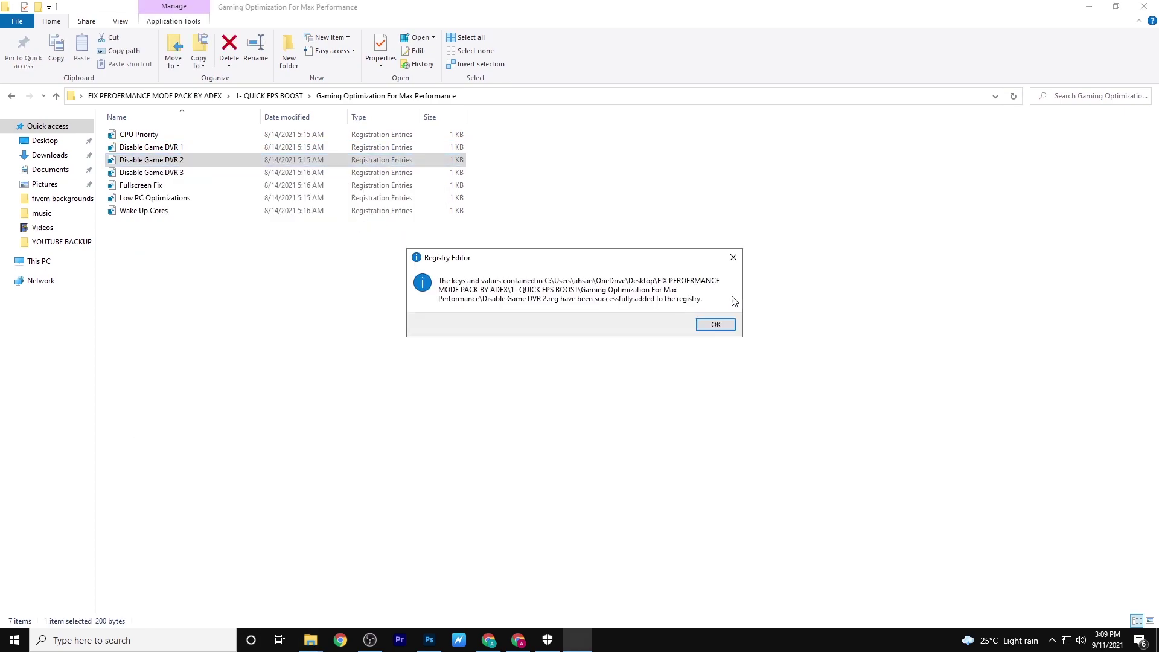
left_click(704, 332)
Merge the Disable Game DVR 3 registration file into the registry and accept its confirmations
right_click(130, 174)
left_click(218, 197)
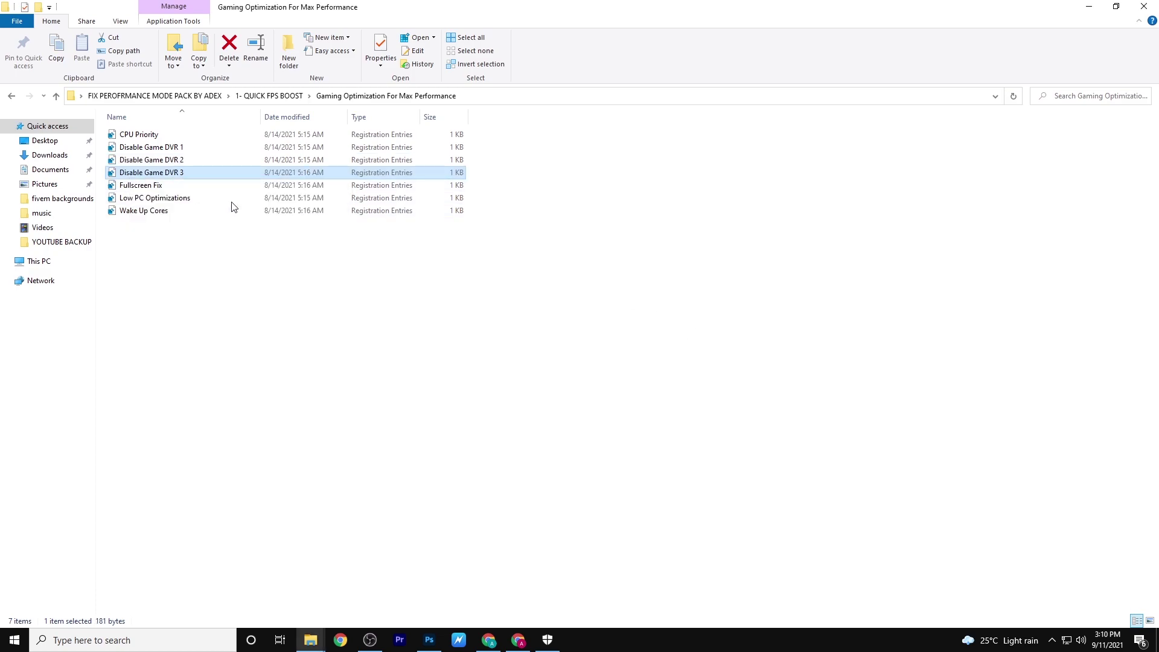
left_click(514, 440)
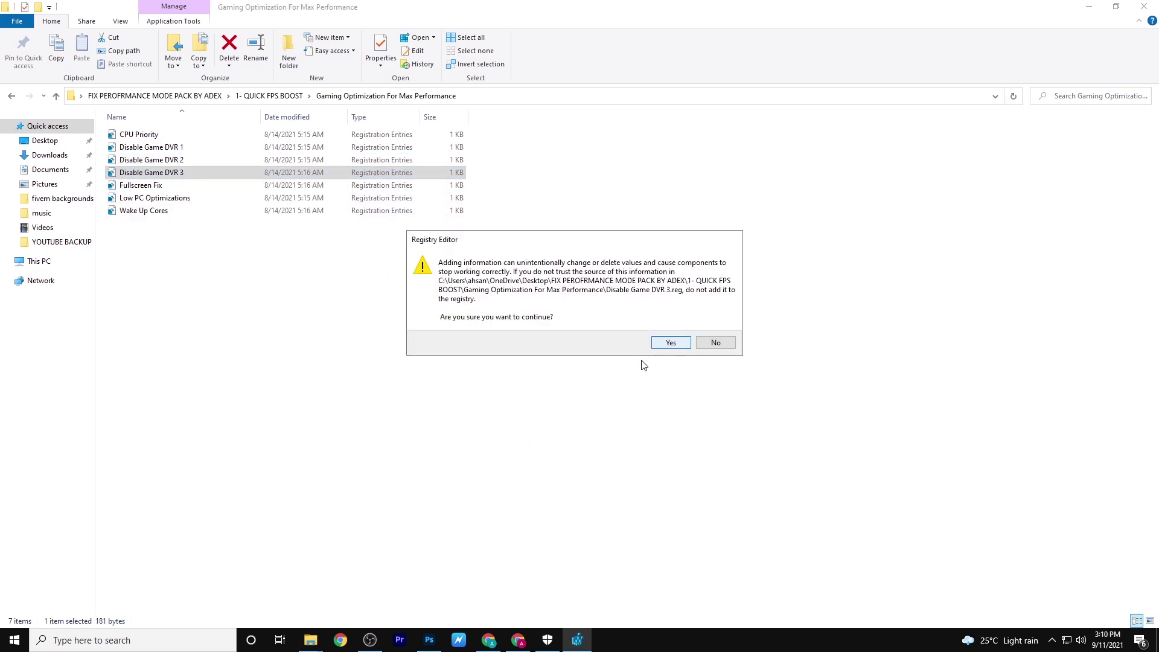
left_click(668, 343)
left_click(700, 331)
Merge the Fullscreen Fix registration file into the registry and accept its confirmations
right_click(151, 186)
left_click(209, 194)
left_click(515, 440)
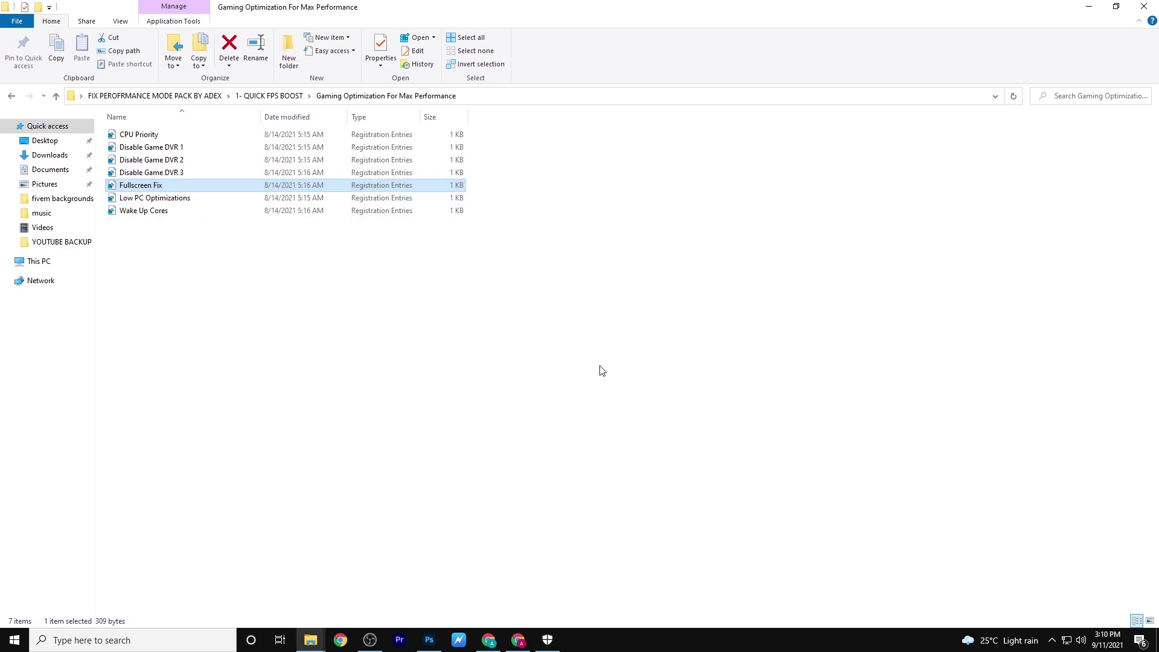
left_click(668, 348)
left_click(718, 327)
right_click(197, 199)
mouse_move(255, 210)
right_click(154, 199)
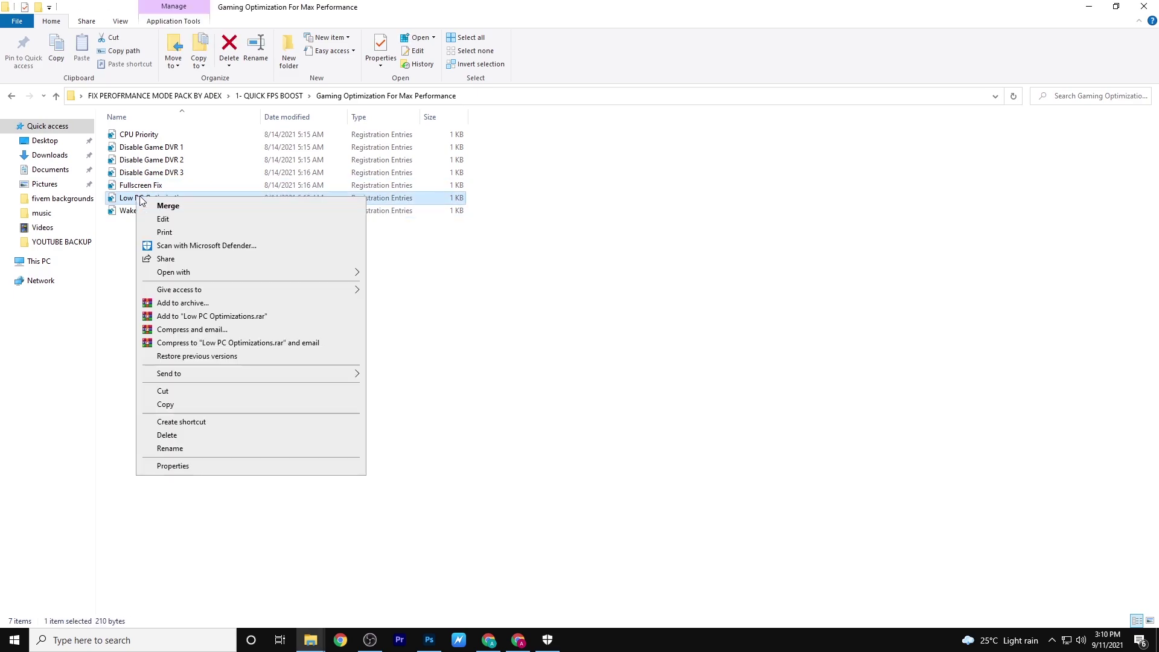
left_click(188, 219)
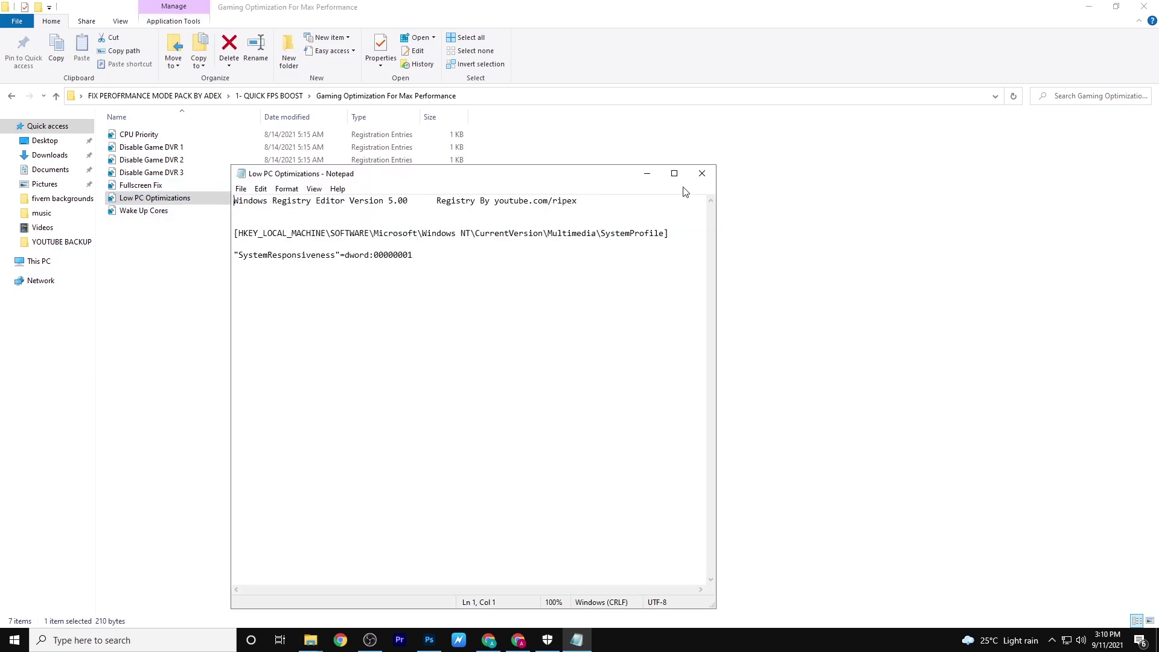
left_click(702, 173)
Merge the Low PC Optimizations registration file into the registry and accept its confirmations
right_click(135, 199)
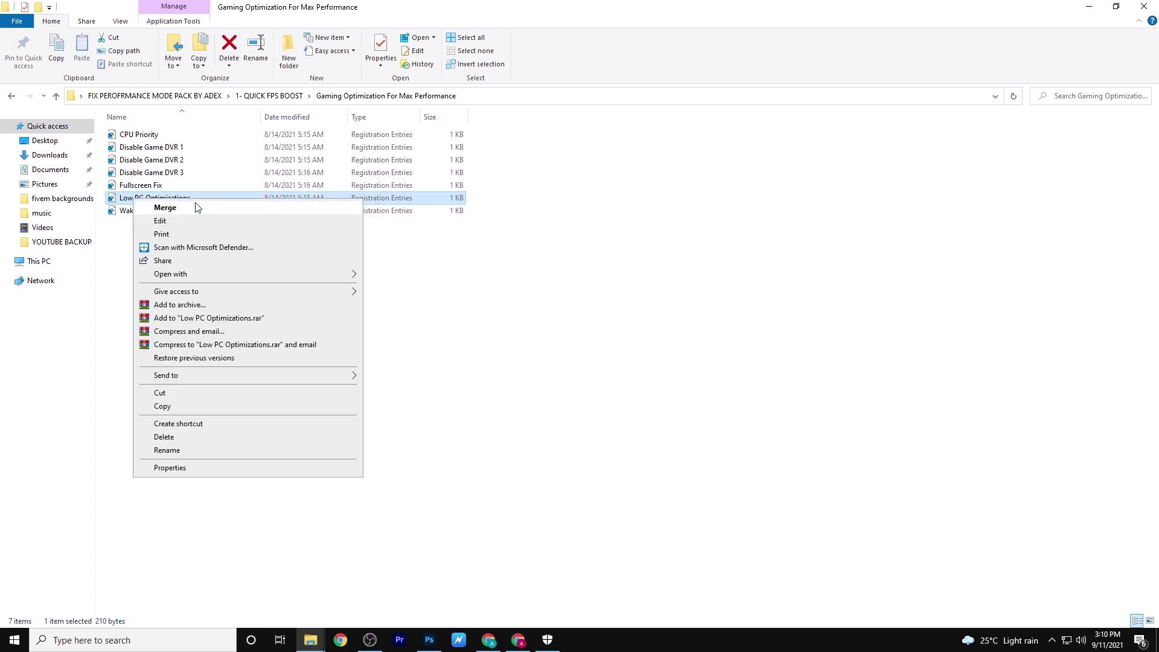
left_click(197, 208)
left_click(510, 437)
left_click(664, 341)
left_click(721, 329)
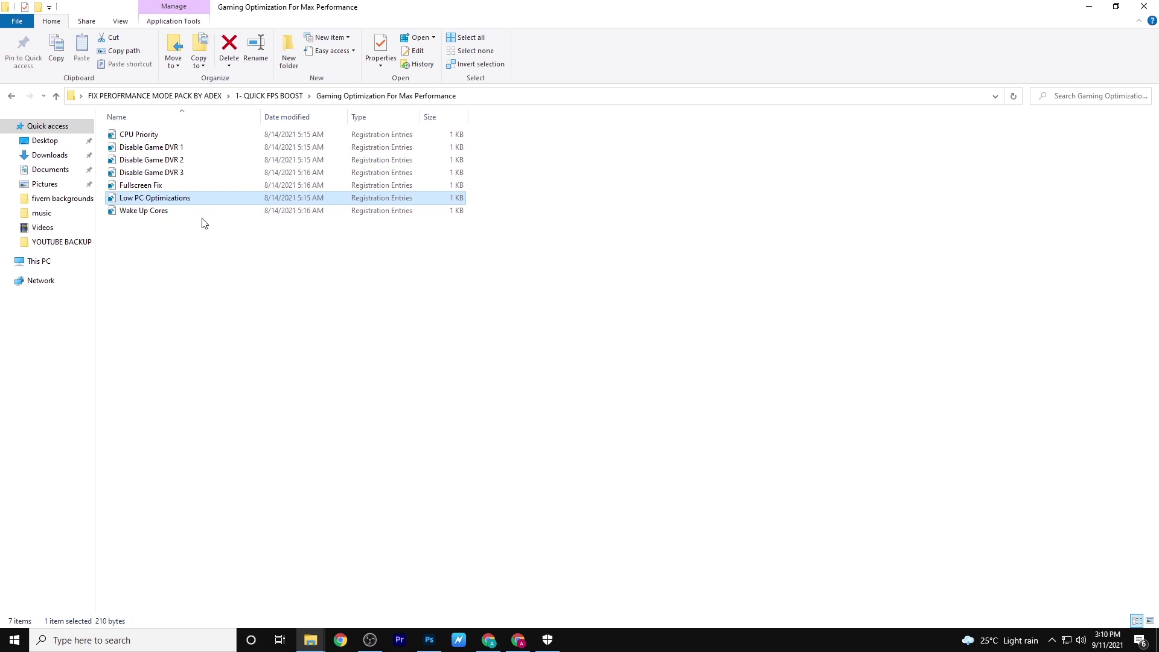
Merge the Wake Up Cores registration file into the registry and accept its confirmations
right_click(193, 219)
right_click(163, 211)
left_click(210, 223)
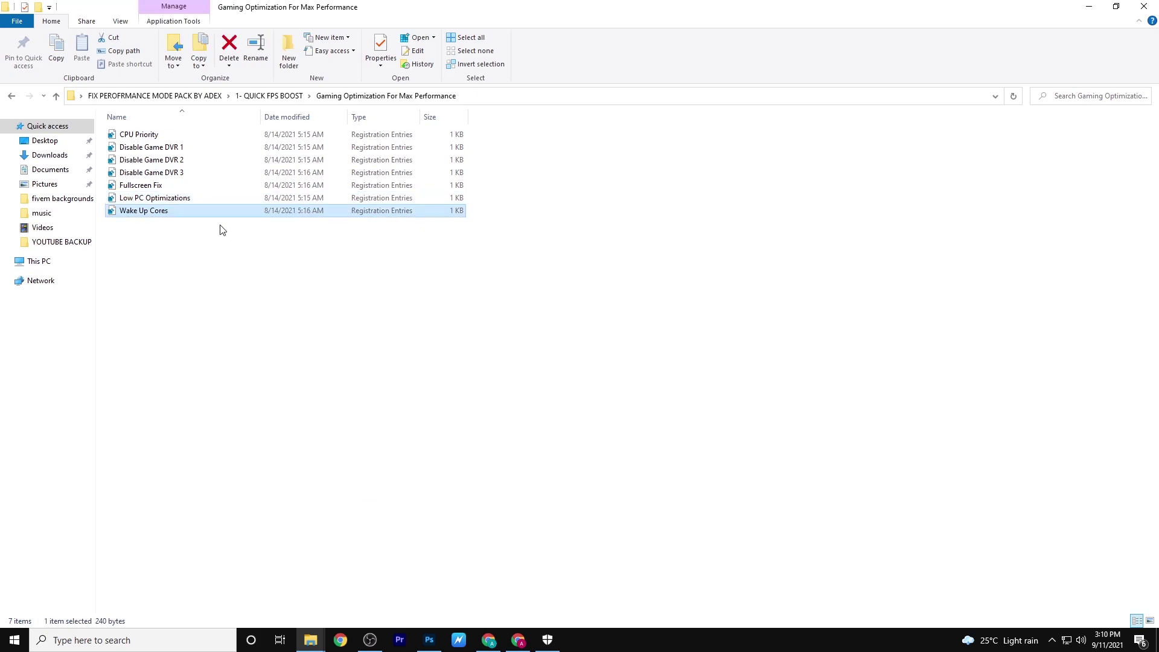
left_click(533, 441)
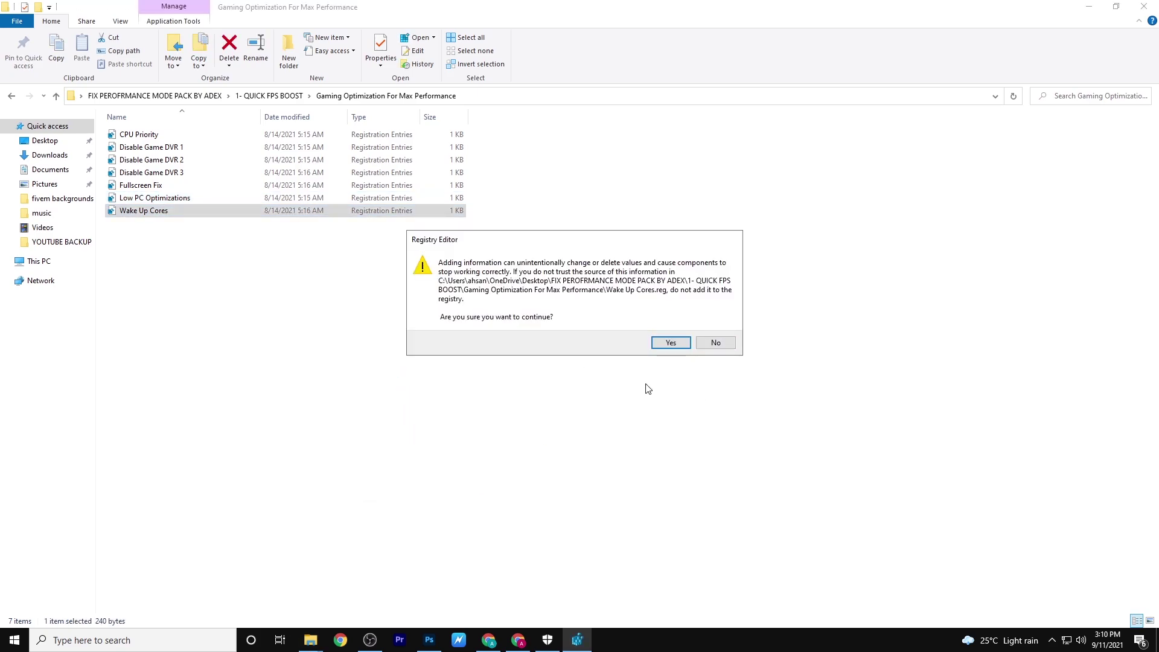
left_click(687, 347)
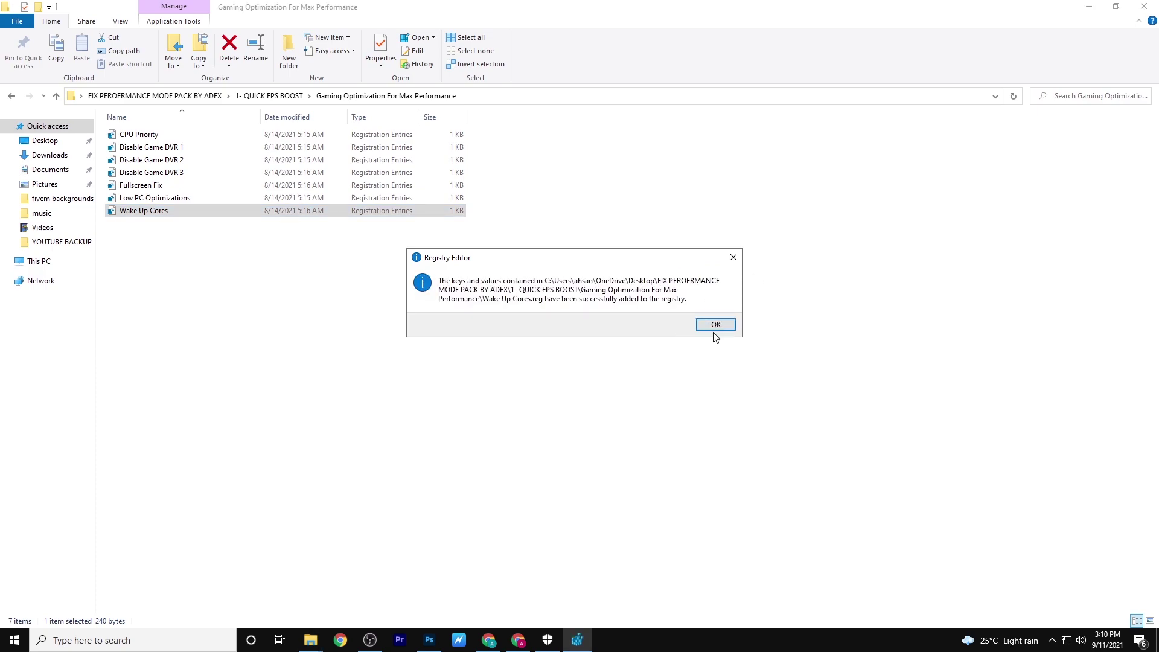
left_click(716, 324)
left_click_drag(186, 217, 205, 121)
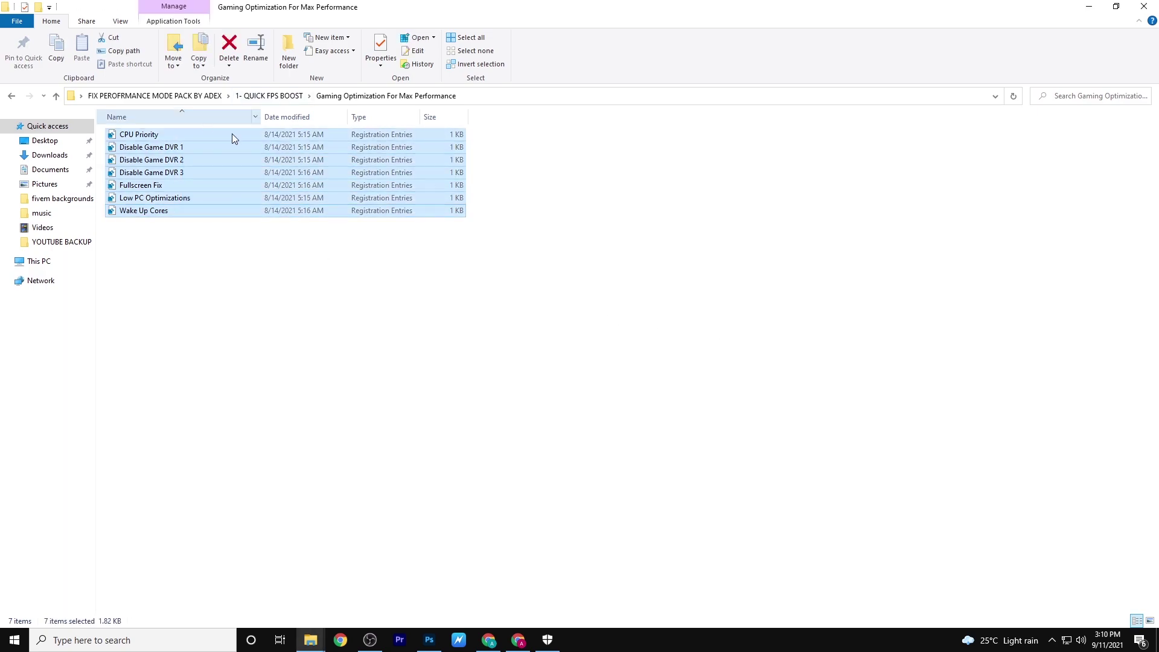
left_click(202, 260)
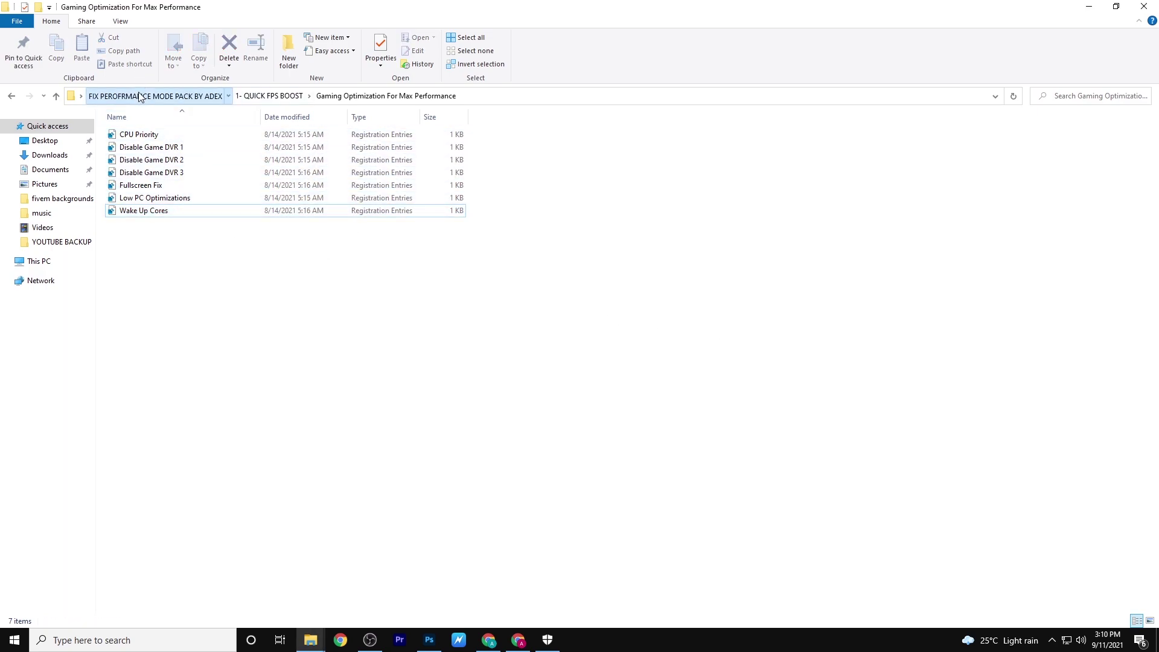
Open the KEYBOARD DELAY FIX folder inside 2- FIX INPUT DELAY of the performance pack and highlight its registration files
left_click(155, 95)
double_click(146, 148)
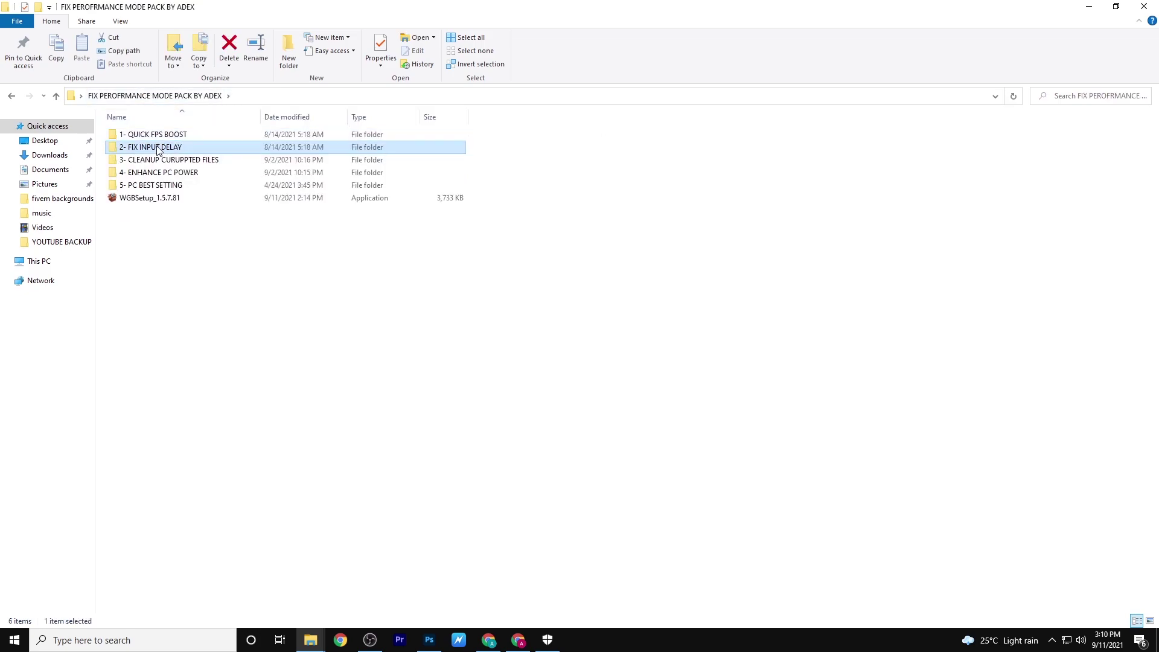
left_click(174, 137)
double_click(175, 140)
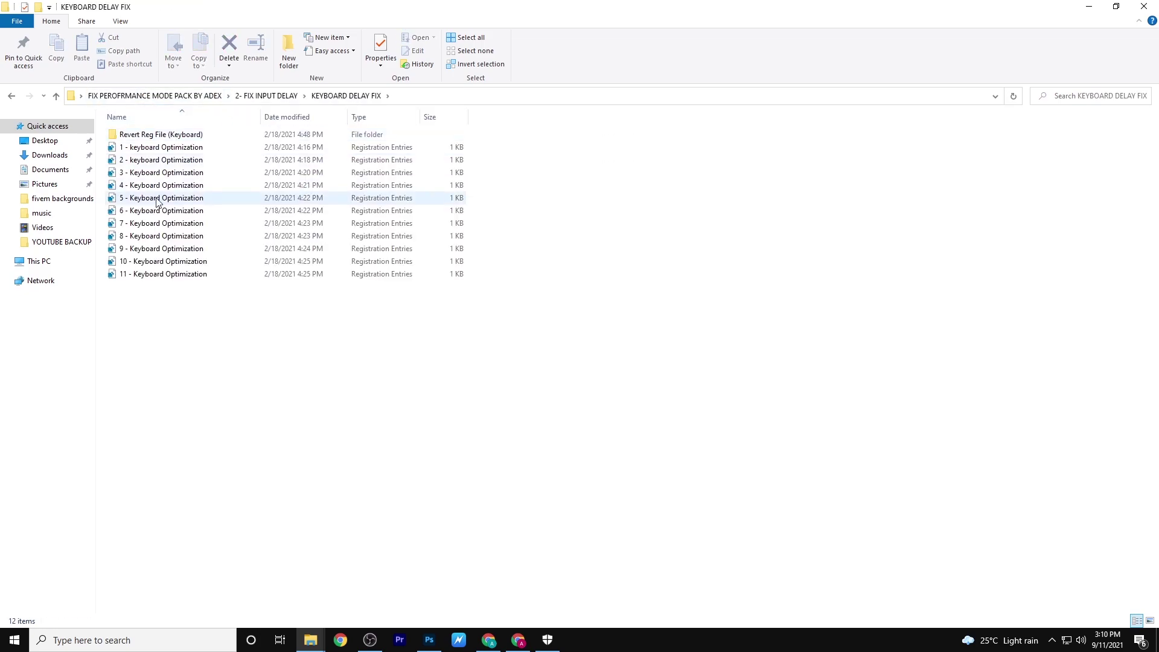
left_click_drag(187, 332, 278, 169)
left_click_drag(193, 244, 286, 180)
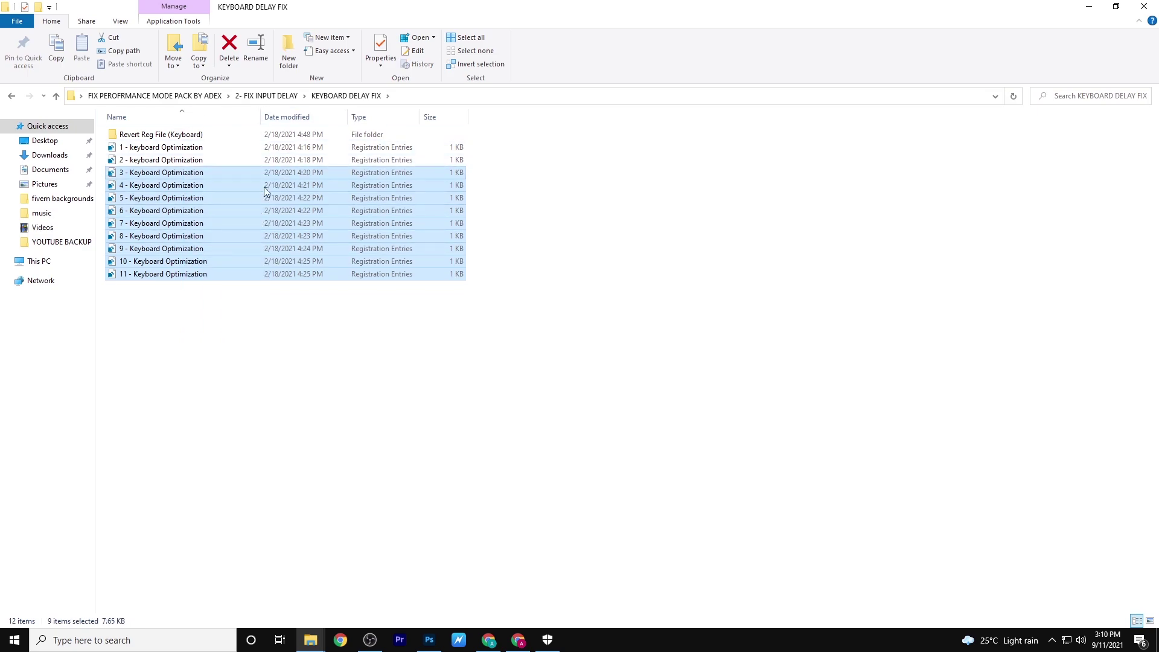
Merge the 1 - keyboard Optimization registration file into the registry and accept its confirmations
double_click(162, 147)
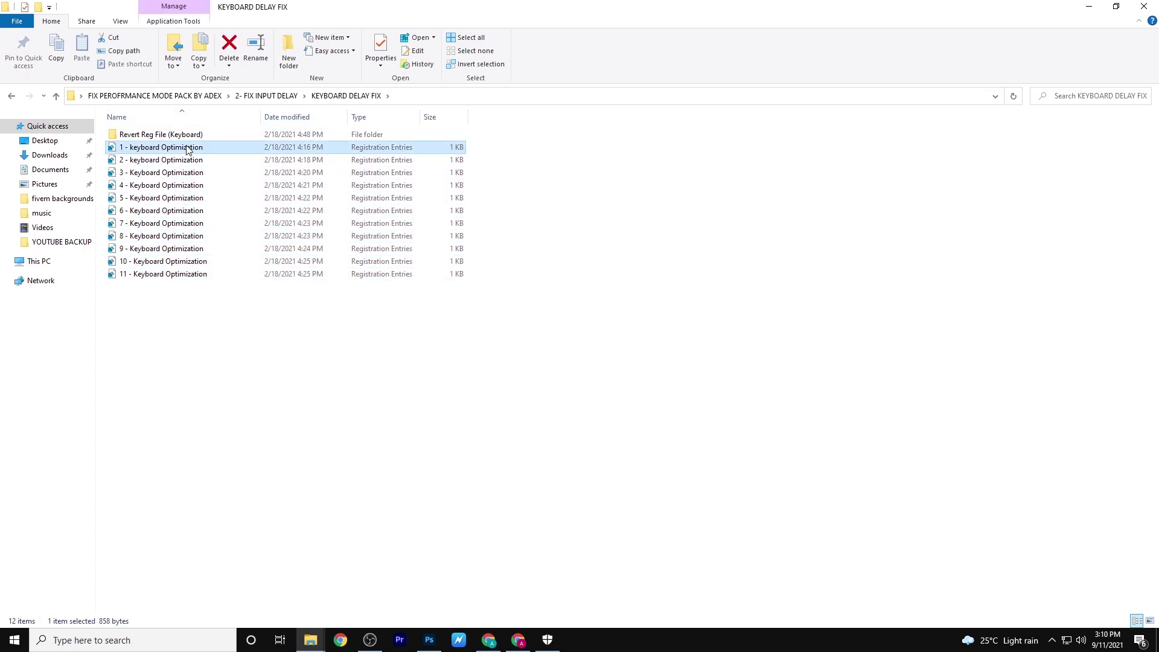
left_click(501, 433)
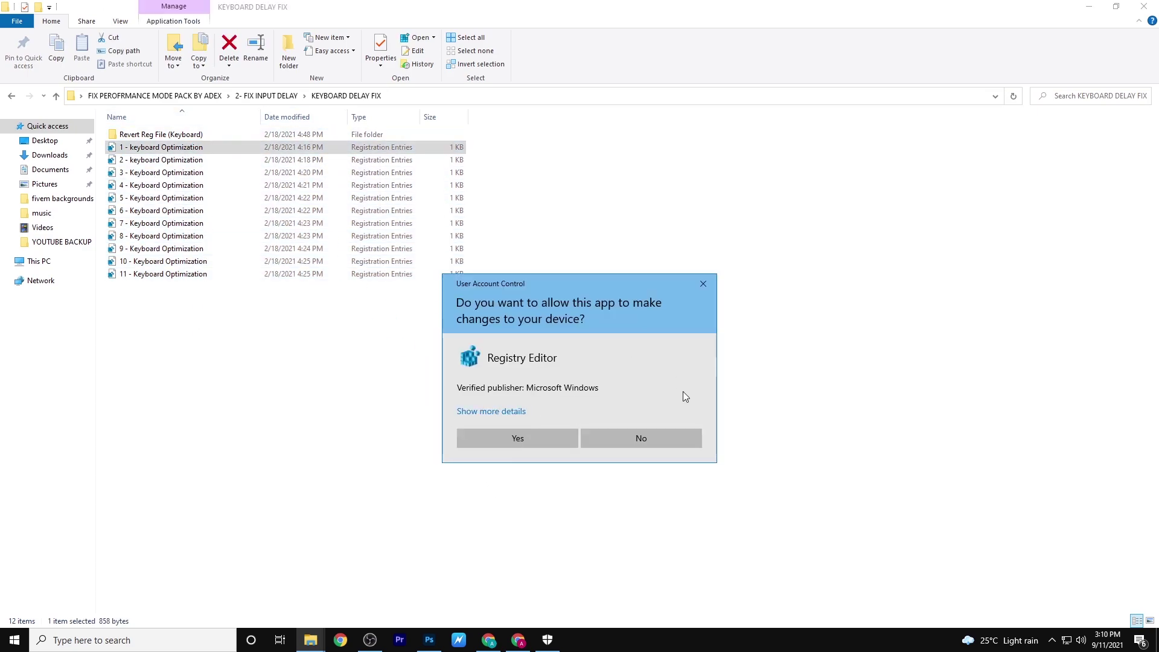
left_click(528, 442)
left_click(672, 341)
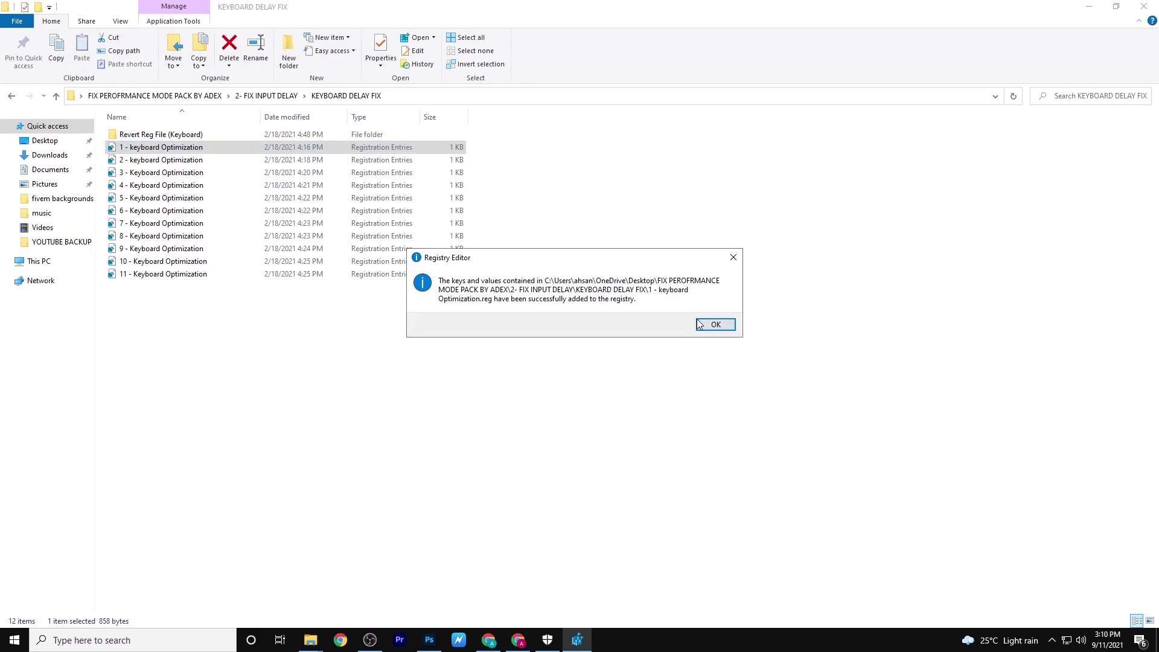
left_click(721, 326)
Merge the 2 - keyboard Optimization registration file into the registry and accept its confirmations
double_click(229, 162)
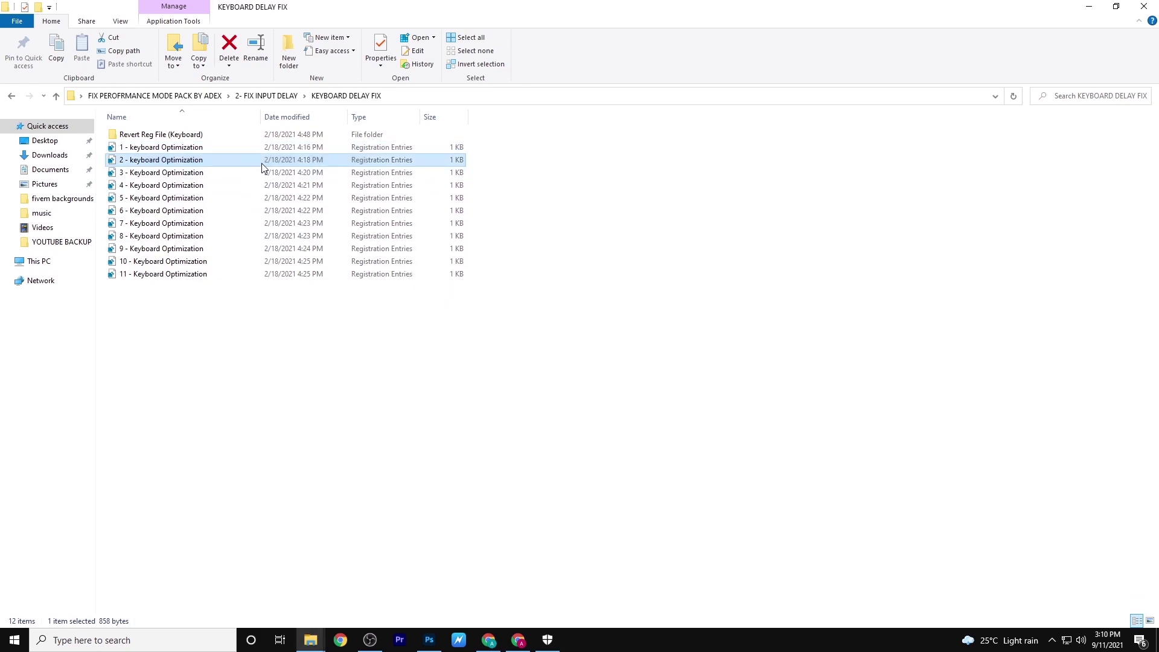
left_click(556, 440)
left_click(663, 335)
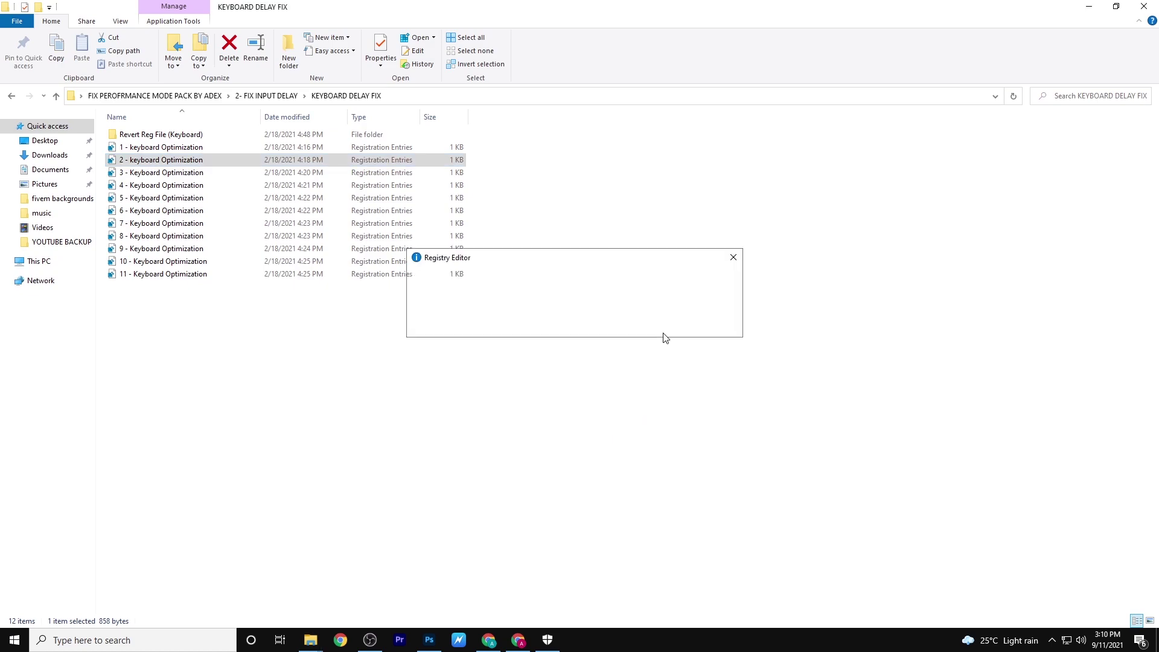
left_click(721, 326)
Merge the 3 - Keyboard Optimization registration file into the registry and accept its confirmations
double_click(184, 174)
left_click(543, 442)
left_click(670, 338)
key("Return")
Merge the 4 - Keyboard Optimization registration file into the registry and accept its confirmations
double_click(165, 185)
left_click(527, 443)
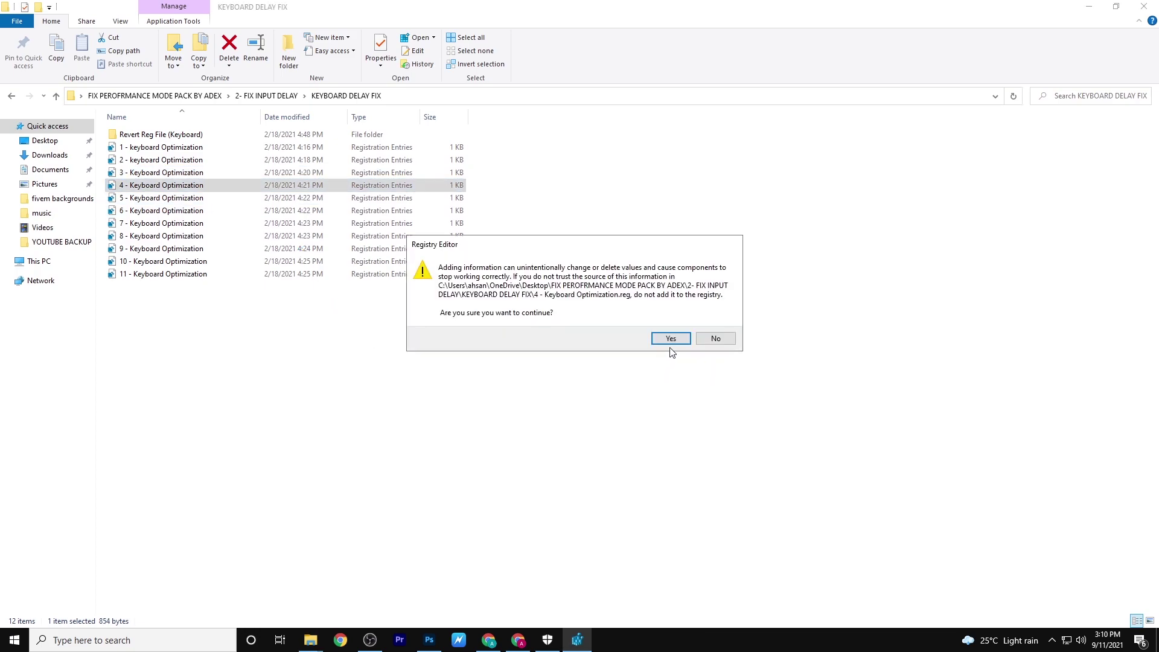
left_click(670, 338)
key("Return")
Merge the 5 - Keyboard Optimization registration file into the registry and accept its confirmations
left_click(164, 199)
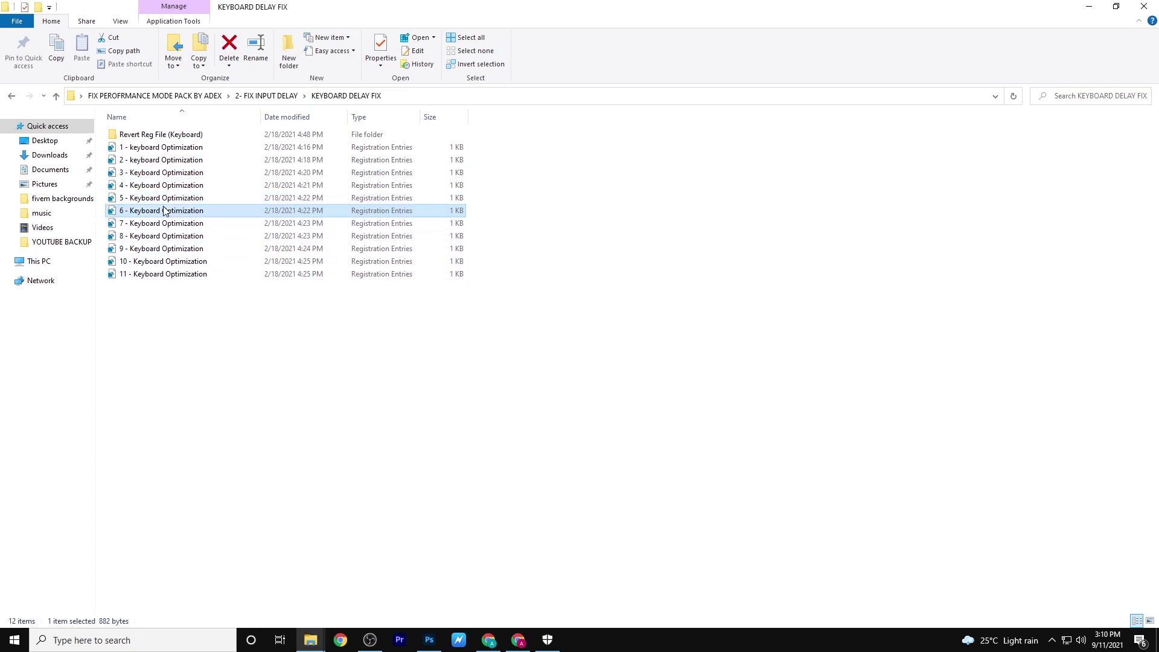
double_click(164, 204)
left_click(483, 439)
left_click(669, 337)
left_click(716, 325)
Merge the 6 - Keyboard Optimization registration file into the registry and accept its confirmations
double_click(164, 211)
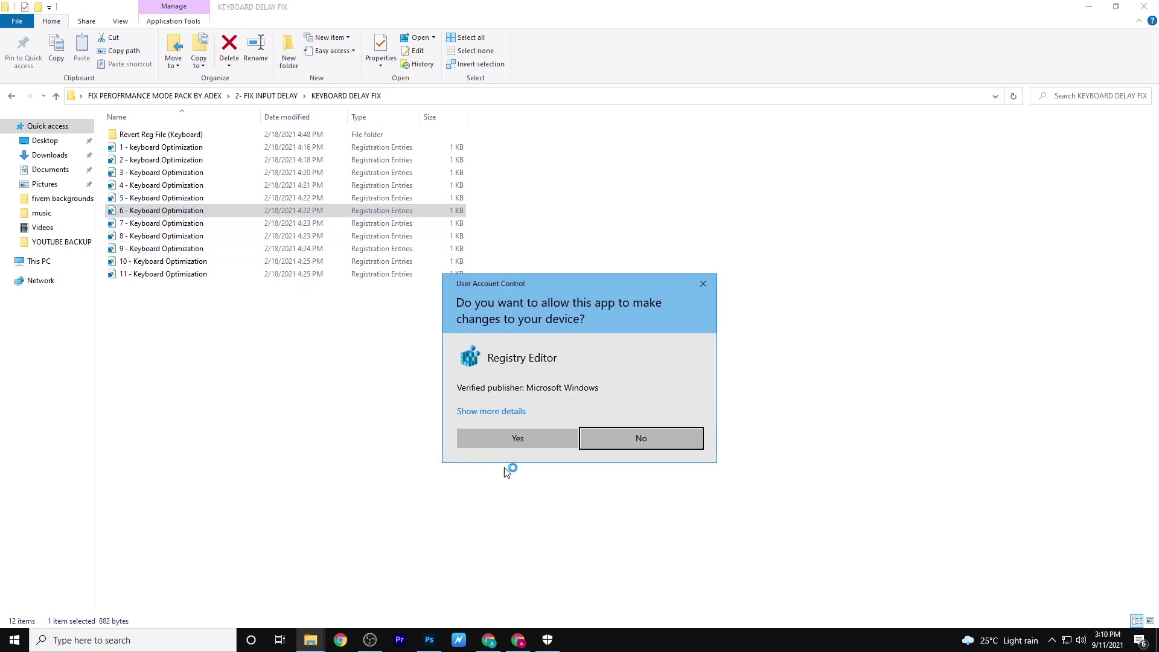
left_click(518, 438)
left_click(668, 337)
left_click(716, 324)
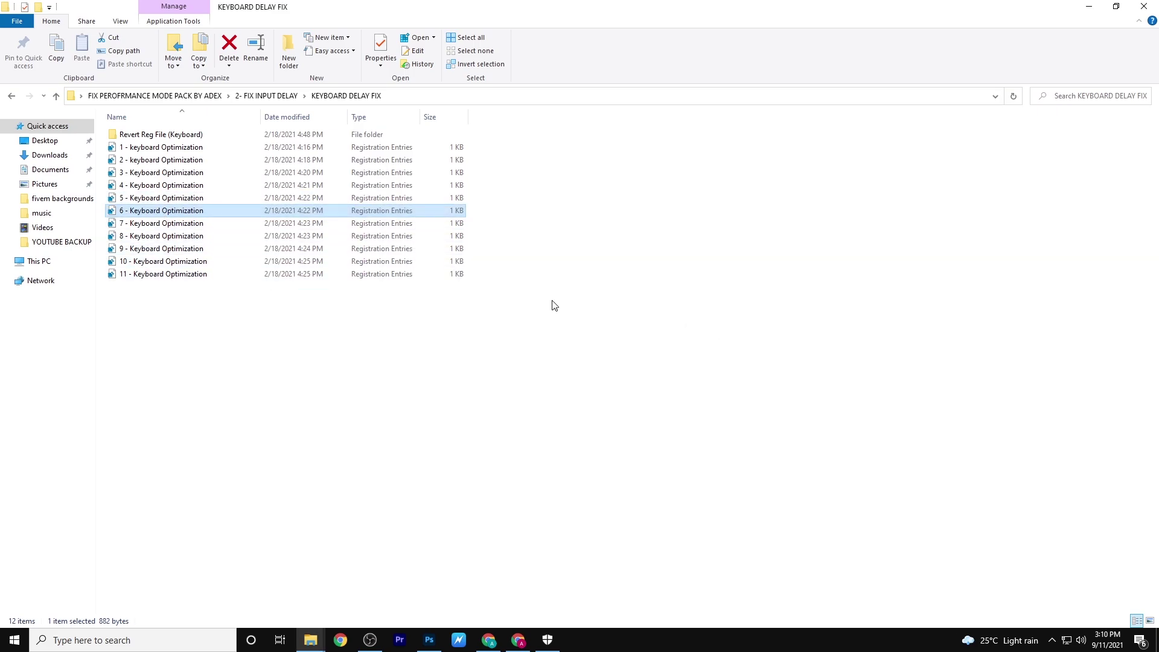
Merge the 7 - Keyboard Optimization registration file into the registry and accept its confirmations
double_click(213, 224)
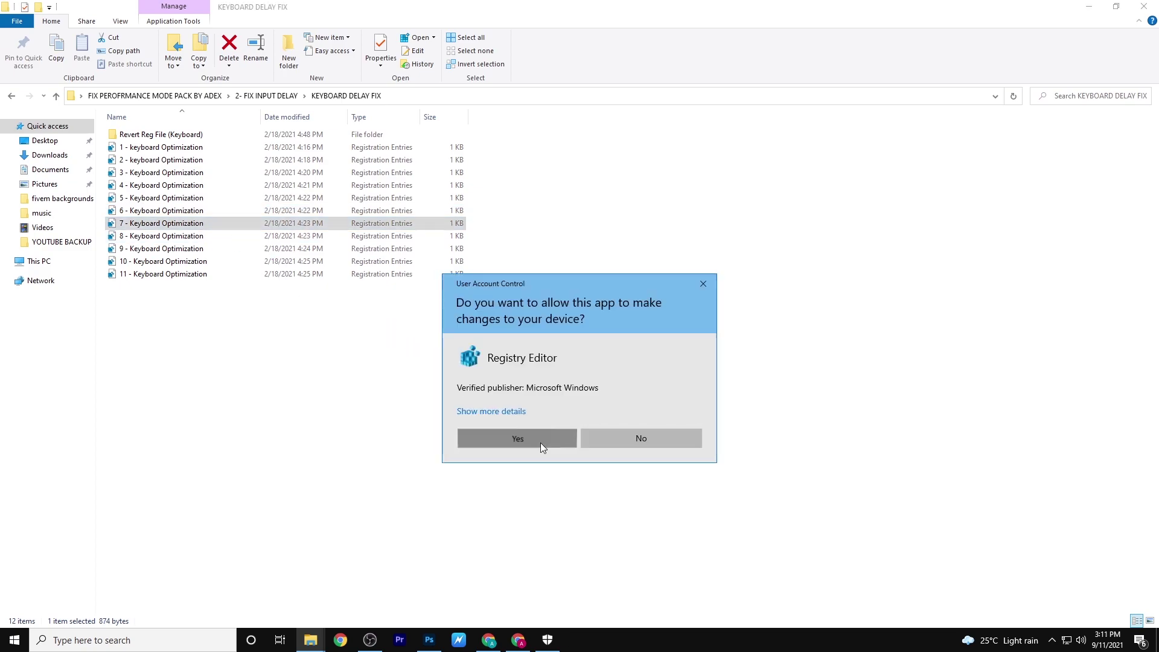
left_click(541, 442)
left_click(681, 340)
left_click(715, 324)
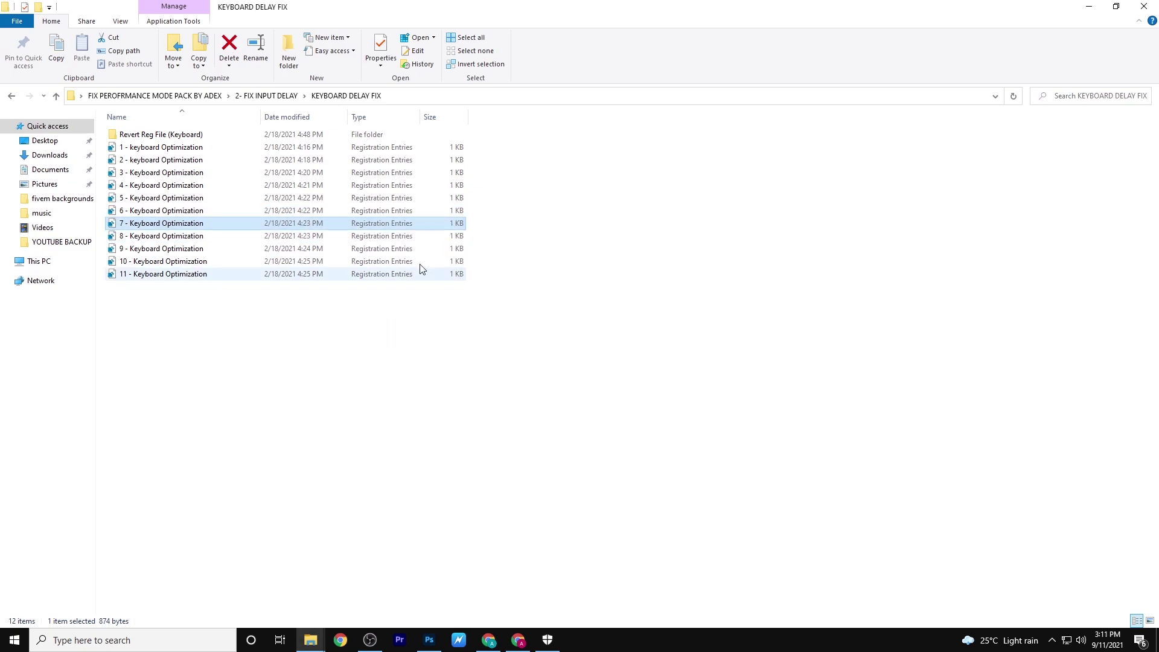
Merge the 8 - Keyboard Optimization registration file into the registry and accept its confirmations
left_click(244, 238)
double_click(244, 241)
left_click(543, 439)
left_click(670, 338)
left_click(710, 331)
Merge the 9 - Keyboard Optimization registration file into the registry and accept its confirmations
left_click(184, 260)
left_click(180, 253)
double_click(180, 254)
left_click(531, 439)
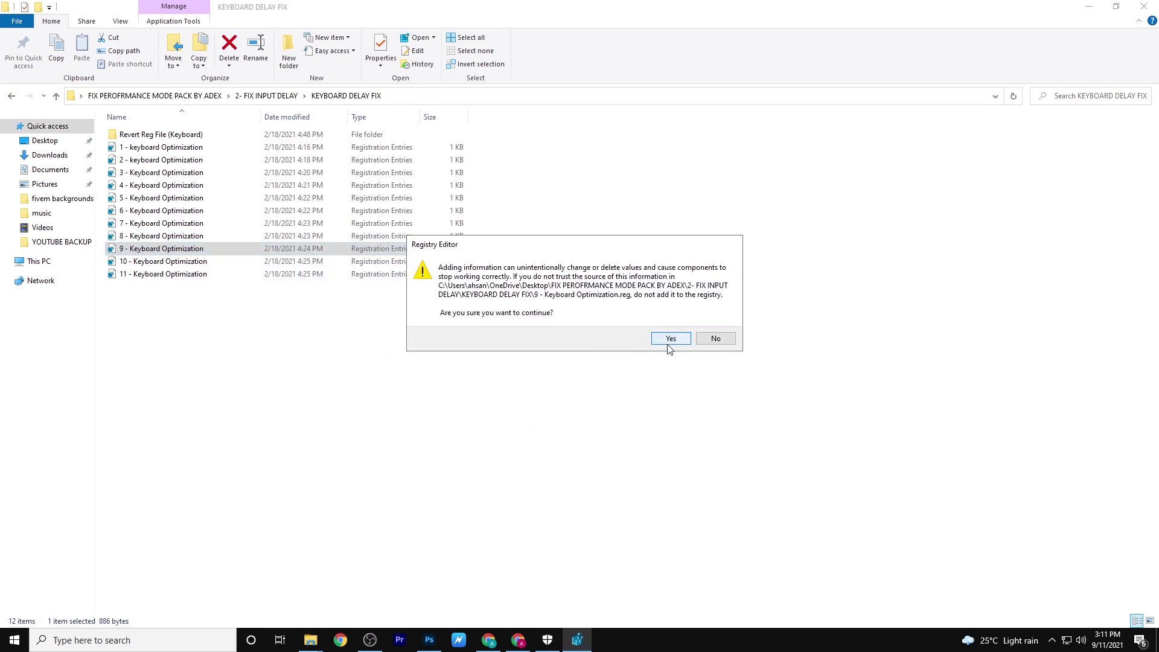
left_click(669, 339)
left_click(721, 327)
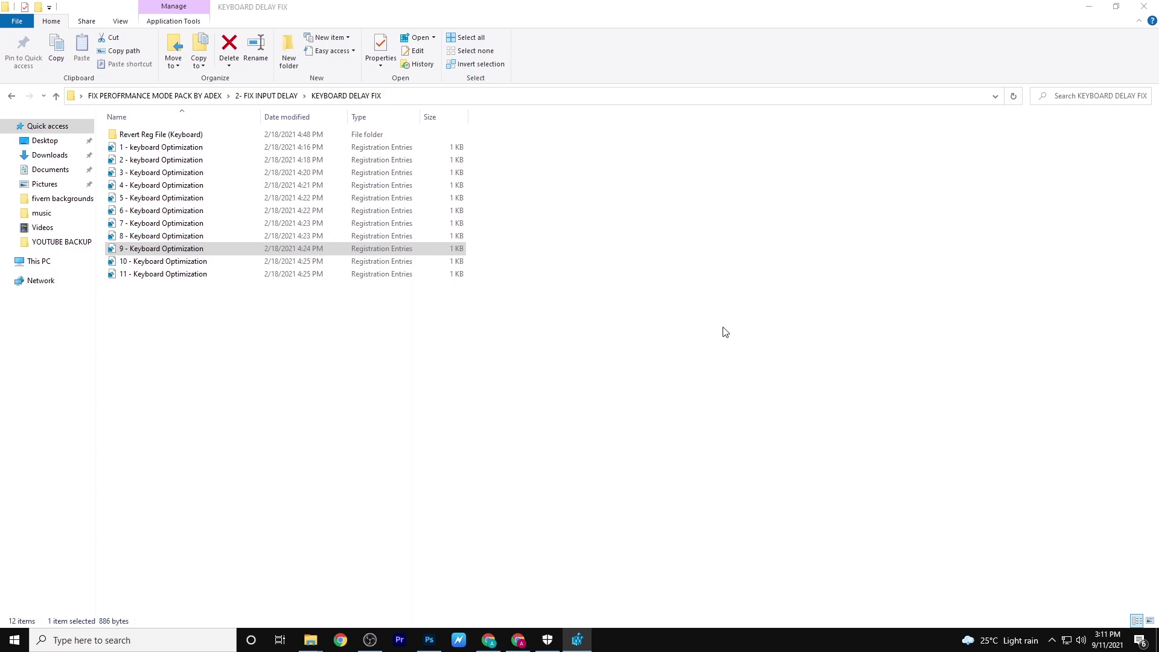
Merge the 10 - Keyboard Optimization registration file into the registry and accept its confirmations
double_click(238, 263)
left_click(502, 437)
left_click(665, 339)
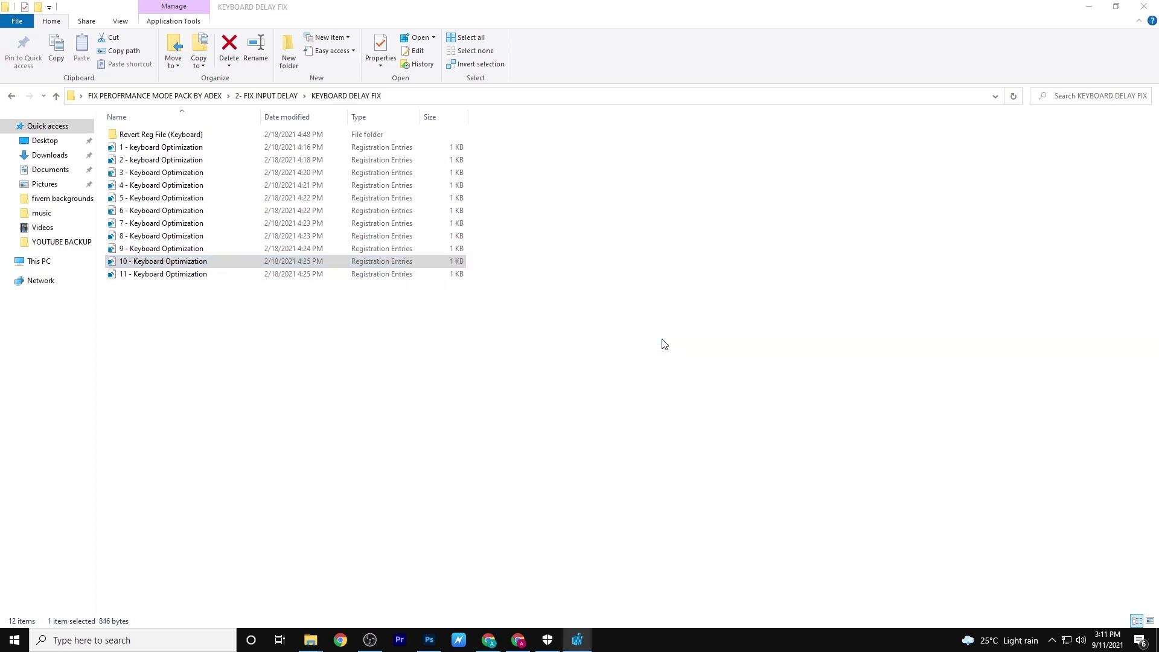
left_click(707, 328)
Merge the 11 - Keyboard Optimization registration file into the registry and accept its confirmations
double_click(279, 279)
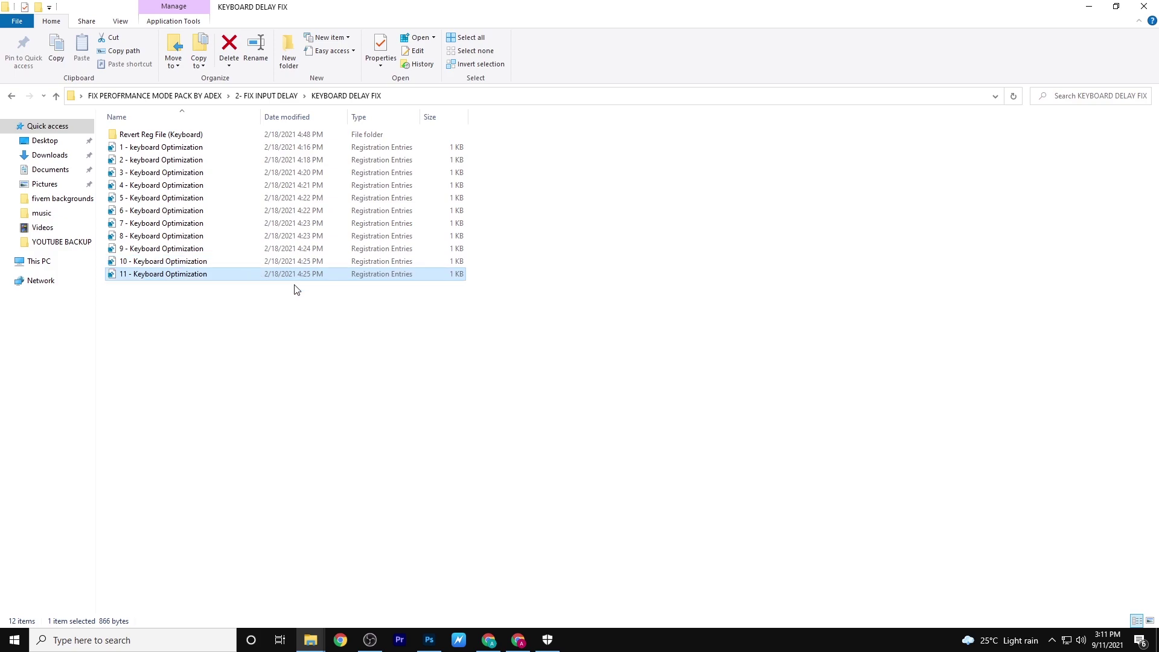
left_click(483, 438)
left_click(666, 339)
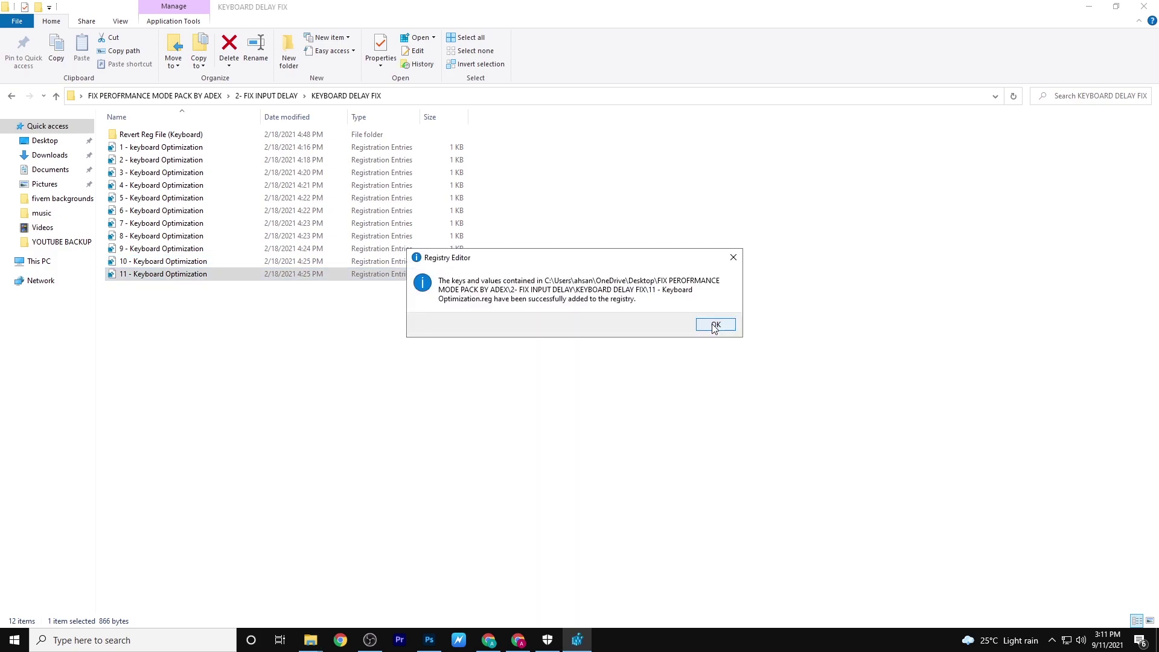
left_click(715, 326)
left_click_drag(231, 295, 262, 151)
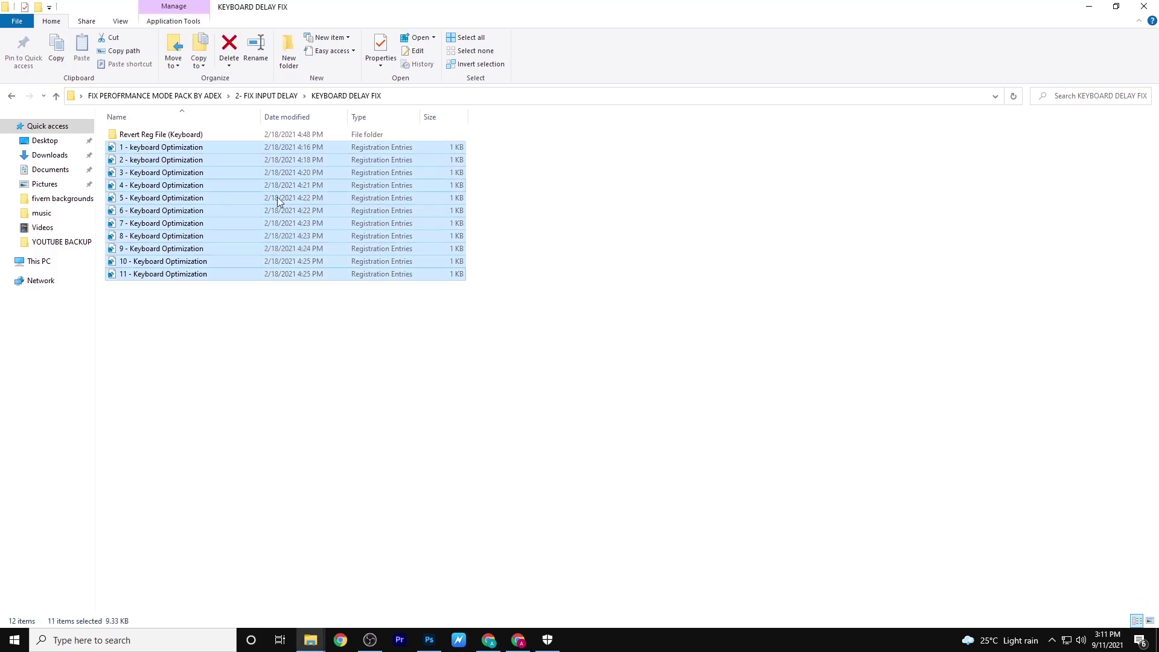
Open the MOUSE DELAY FIX folder inside 2- FIX INPUT DELAY and highlight all its mouse optimization registration files
left_click(152, 95)
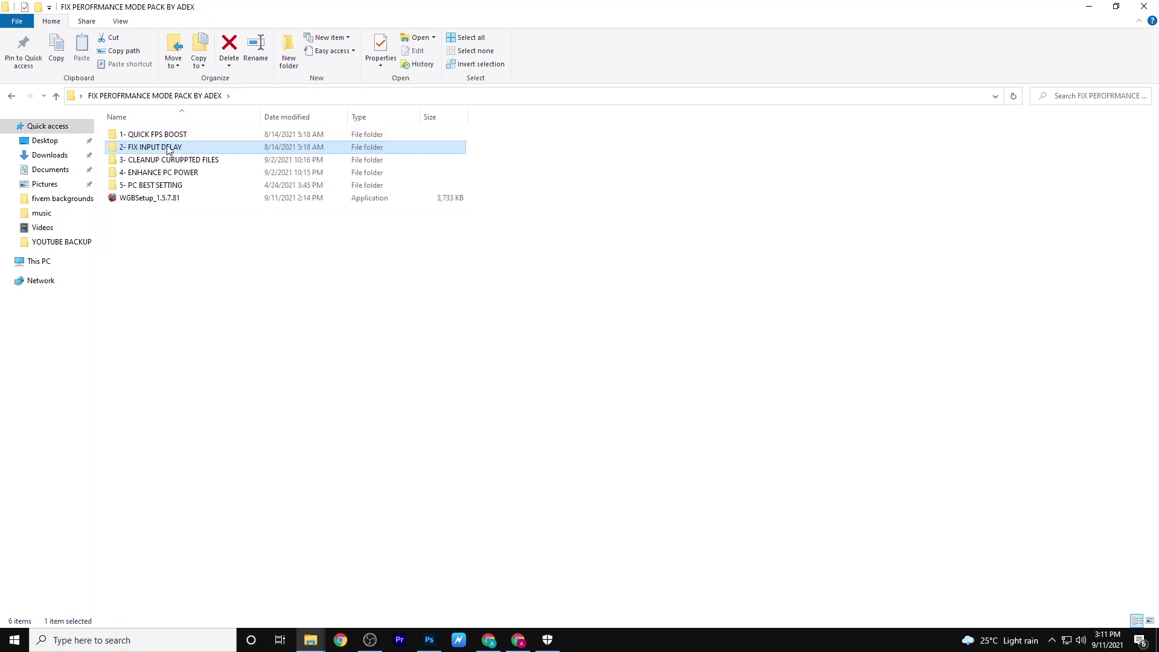
double_click(169, 147)
double_click(148, 147)
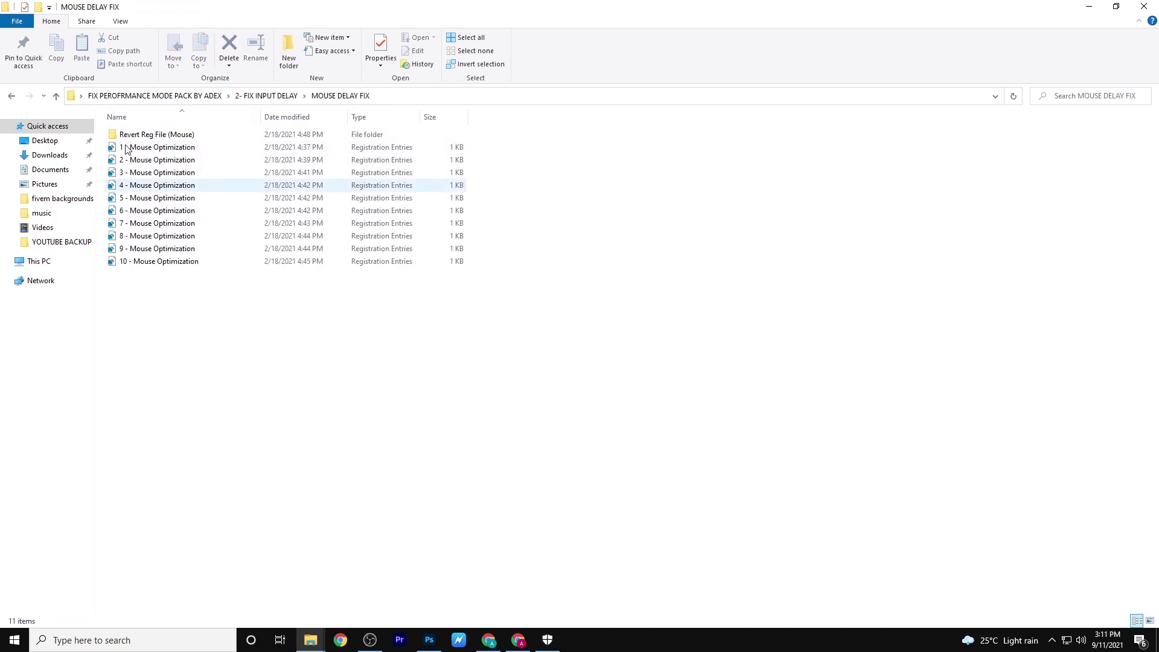
left_click_drag(156, 281, 237, 142)
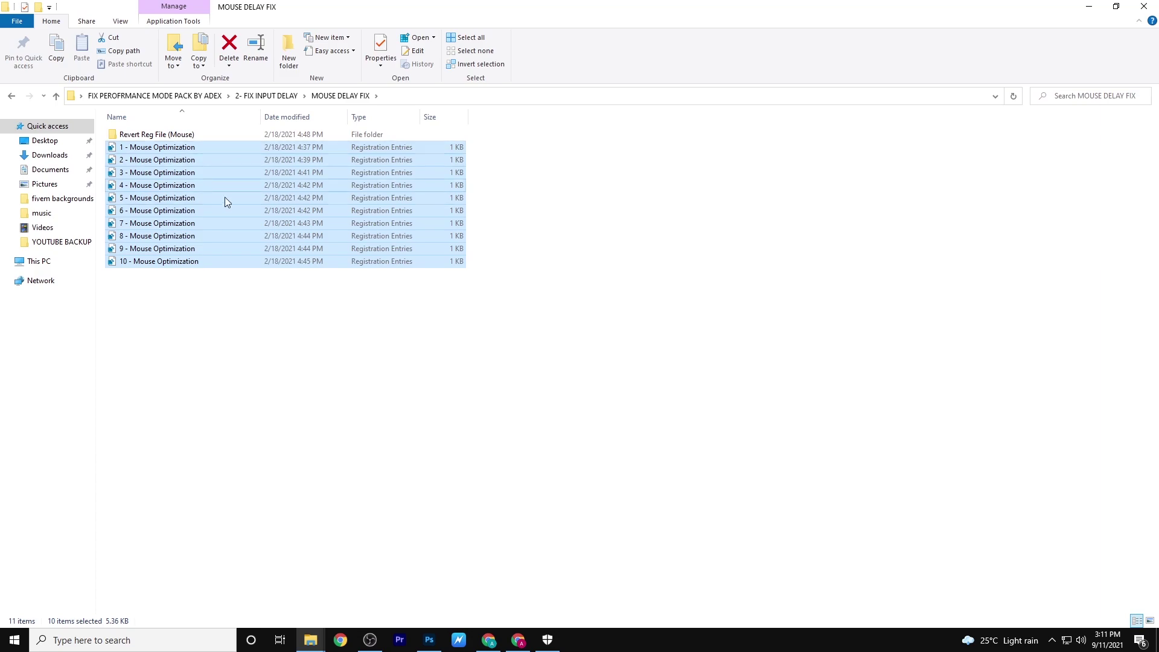
Merge the 1 - Mouse Optimization registration file into the registry and accept its confirmations
double_click(190, 151)
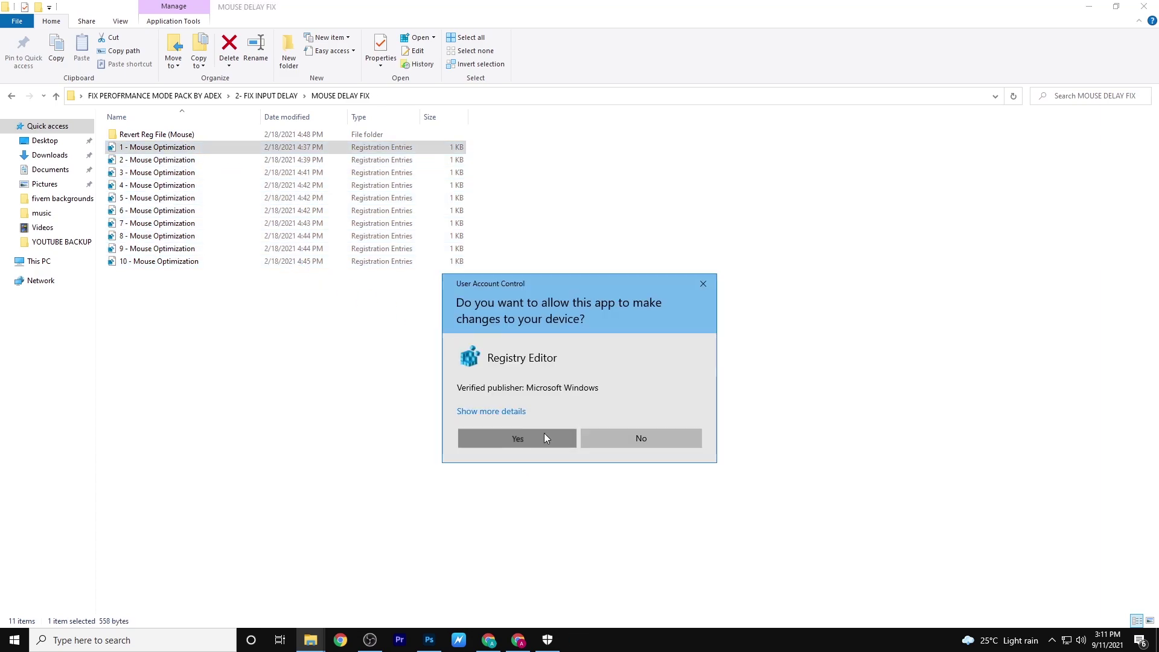
left_click(541, 437)
left_click(671, 338)
left_click(716, 323)
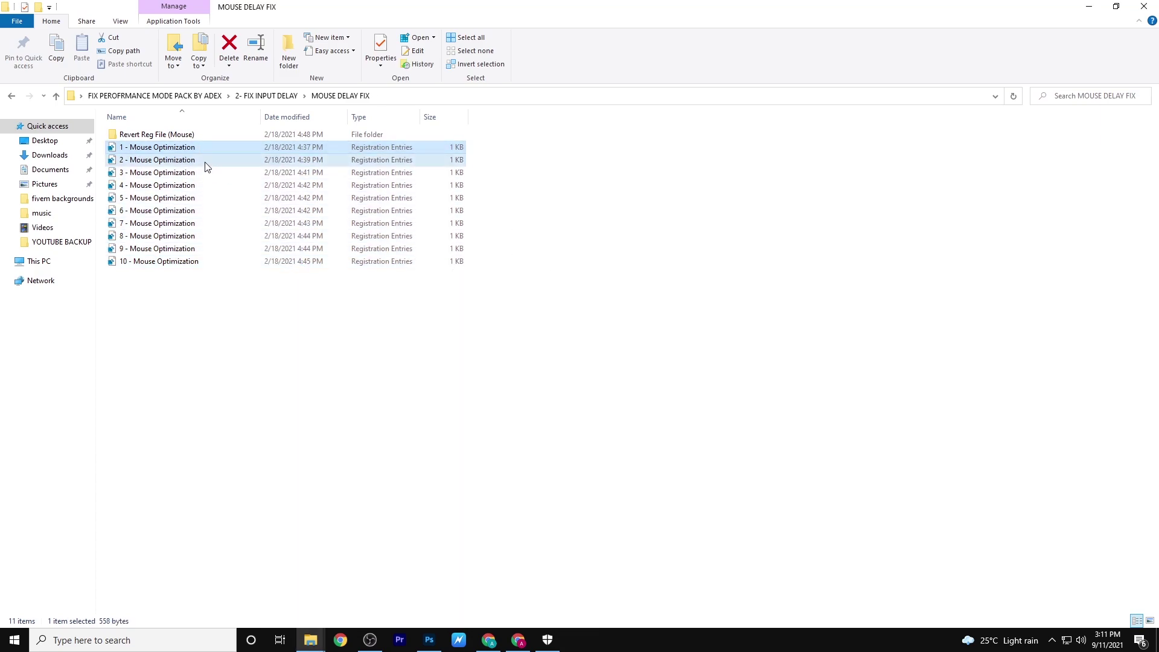
Merge the 2 - Mouse Optimization registration file into the registry and accept its confirmations
double_click(242, 159)
left_click(507, 440)
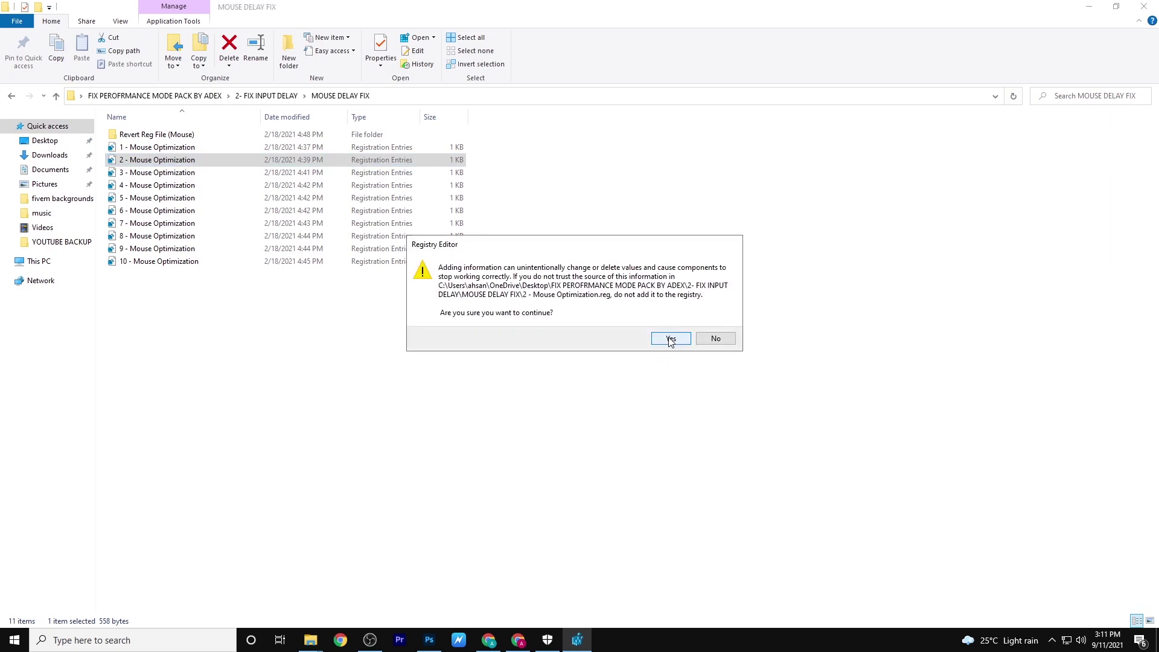
left_click(671, 338)
left_click(716, 323)
Merge the 3 - Mouse Optimization registration file into the registry and accept its confirmations
double_click(177, 172)
left_click(517, 439)
left_click(671, 338)
left_click(716, 323)
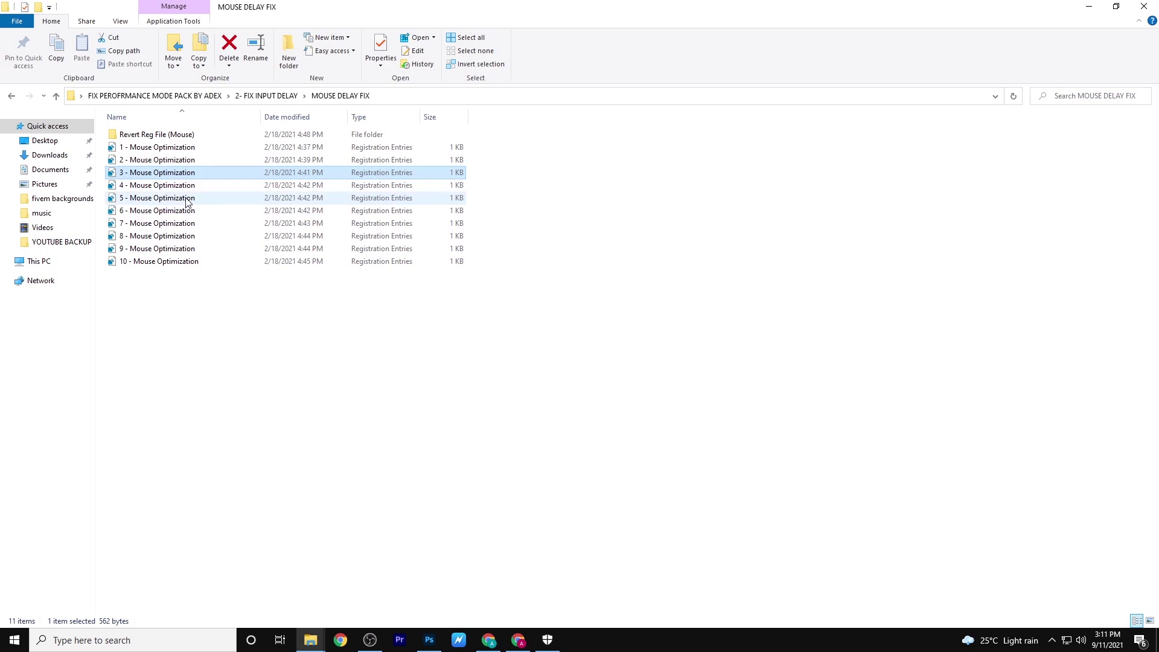
Merge the 4 - Mouse Optimization registration file into the registry and accept its confirmations
double_click(178, 186)
left_click(525, 437)
left_click(671, 339)
left_click(715, 322)
Merge the 5 - Mouse Optimization registration file into the registry and accept its confirmations
double_click(169, 198)
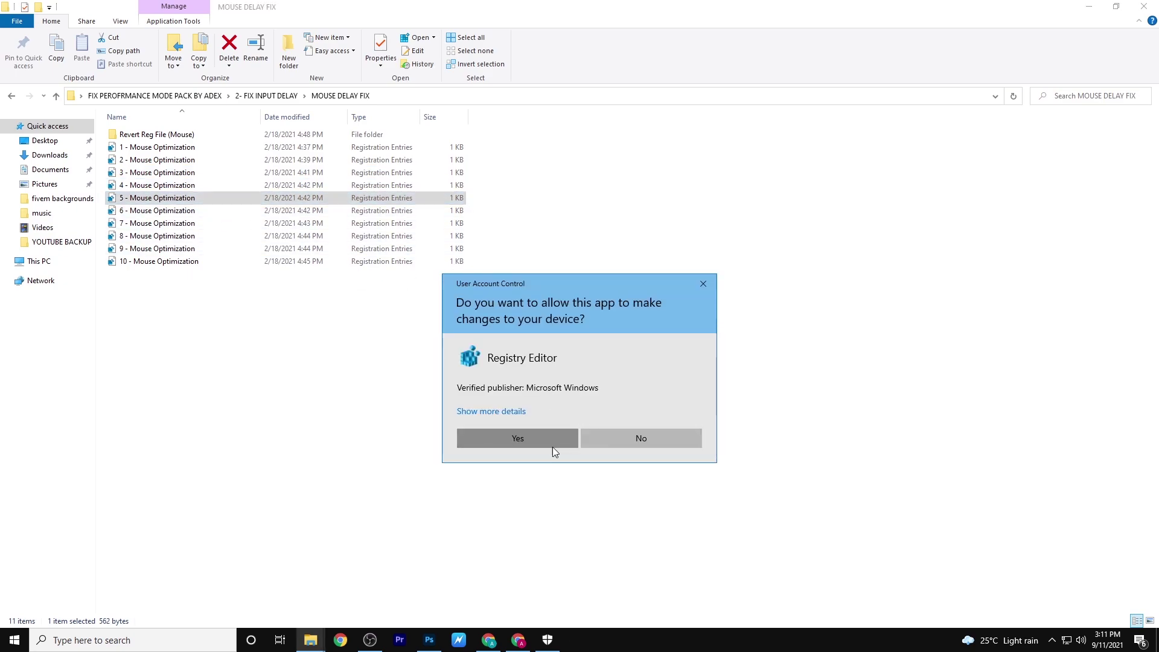
left_click(553, 445)
left_click(670, 339)
left_click(716, 324)
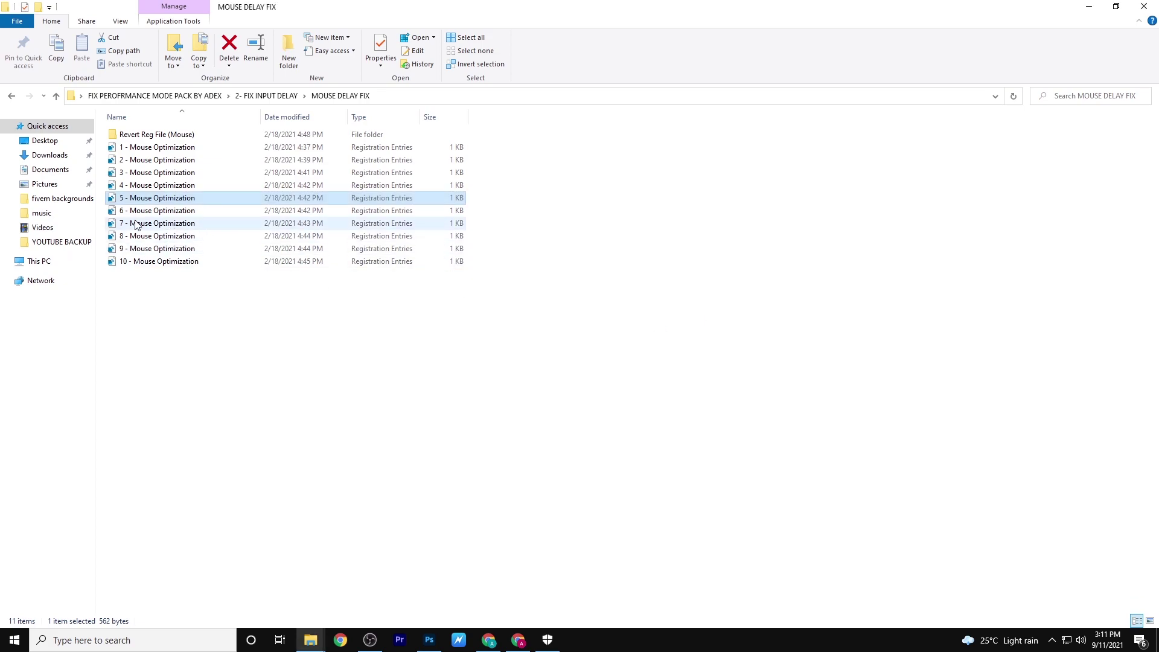
Merge the 6 - Mouse Optimization registration file into the registry and accept its confirmations
double_click(158, 210)
left_click(516, 442)
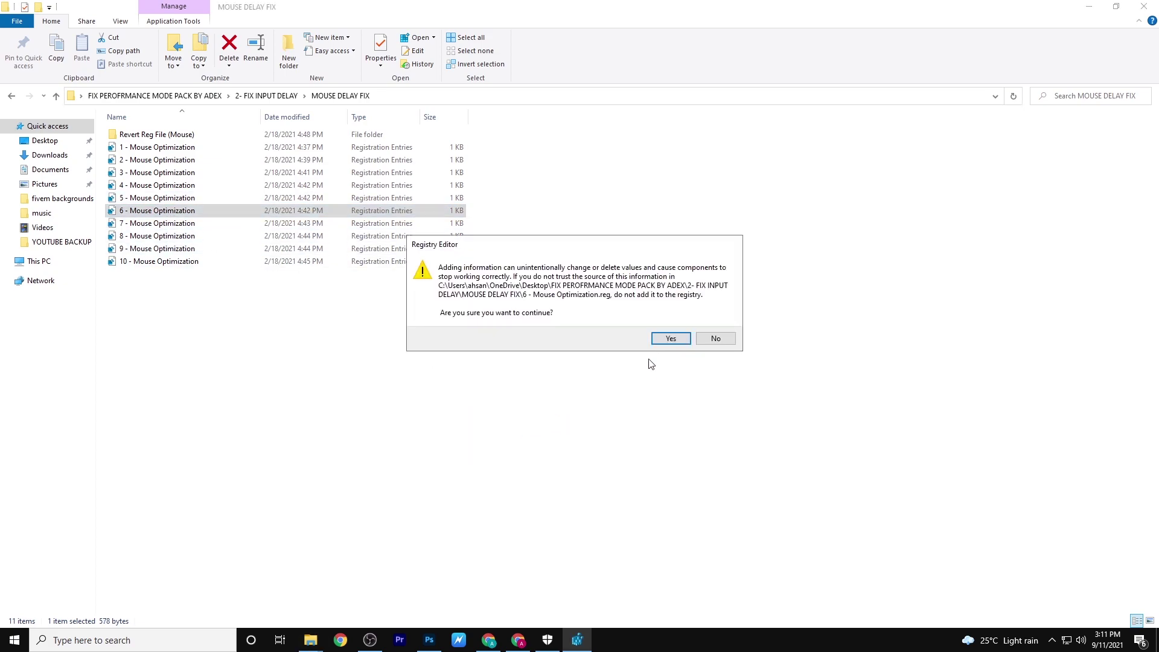
left_click(670, 339)
left_click(716, 324)
Merge the 7 - Mouse Optimization registration file into the registry and accept its confirmations
double_click(146, 223)
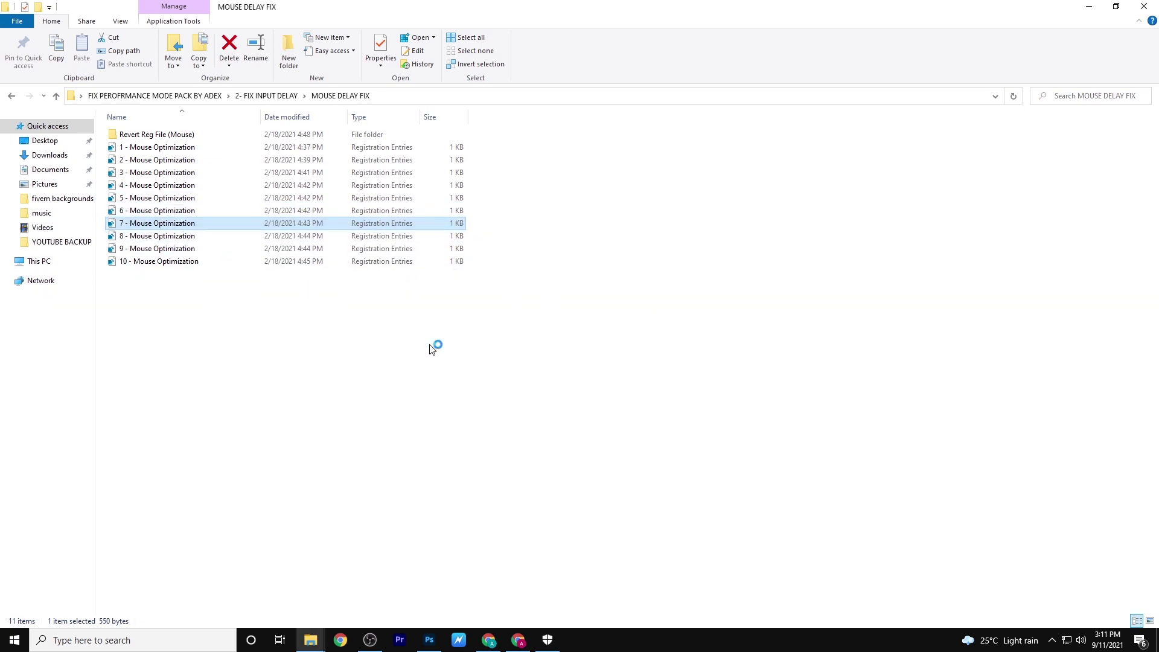
left_click(496, 431)
left_click(670, 339)
left_click(718, 326)
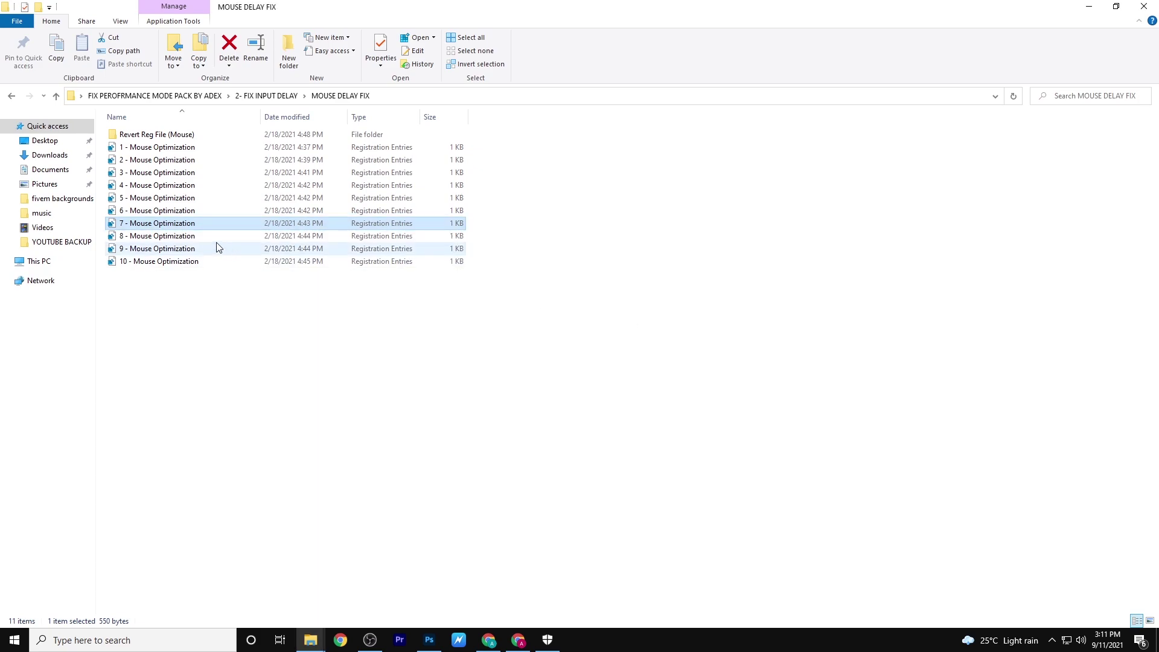
Merge the 8 - Mouse Optimization registration file into the registry and accept its confirmations
double_click(205, 236)
left_click(477, 447)
left_click(669, 336)
left_click(717, 325)
Merge the 9 - Mouse Optimization registration file into the registry and accept its confirmations
double_click(192, 249)
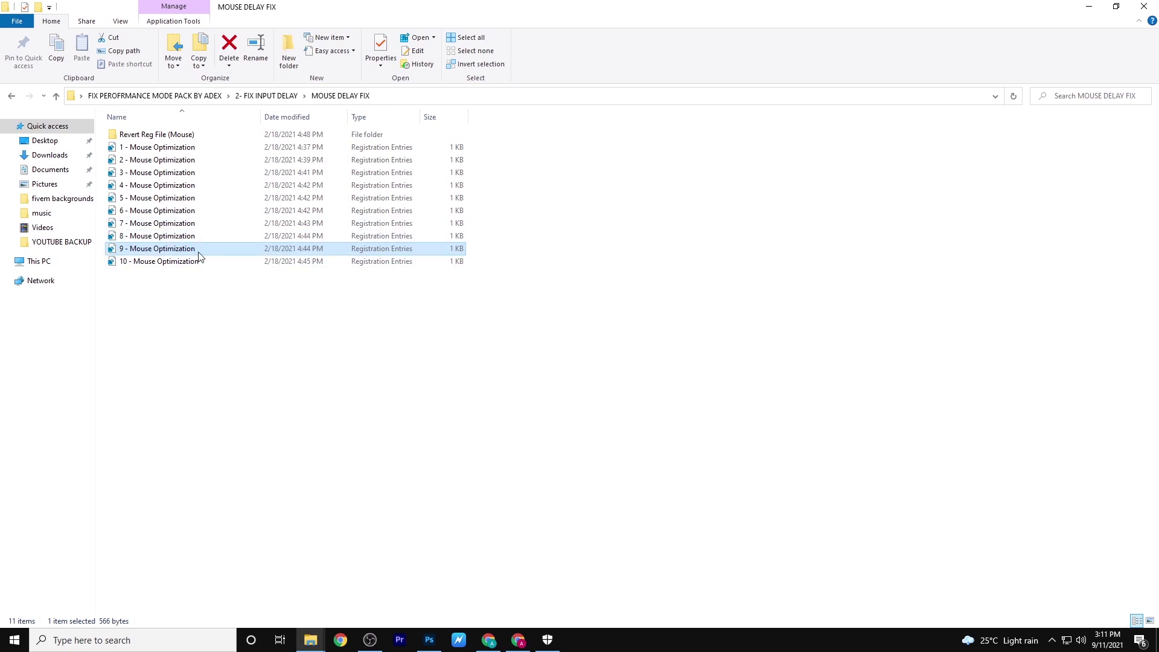
left_click(489, 438)
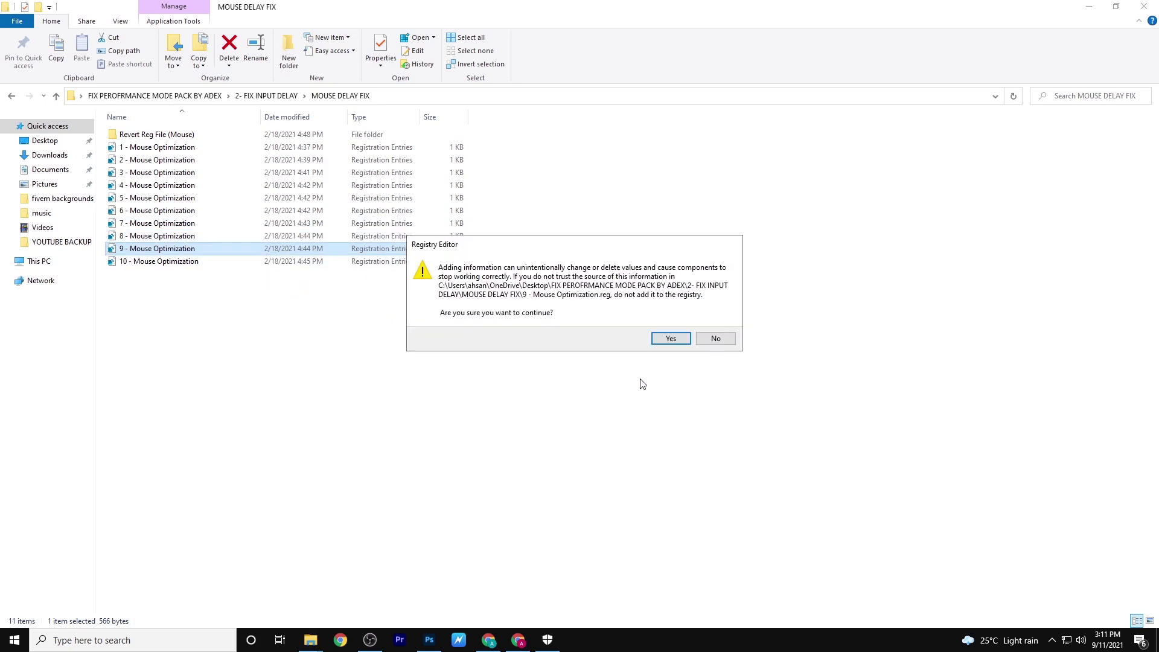
left_click(666, 336)
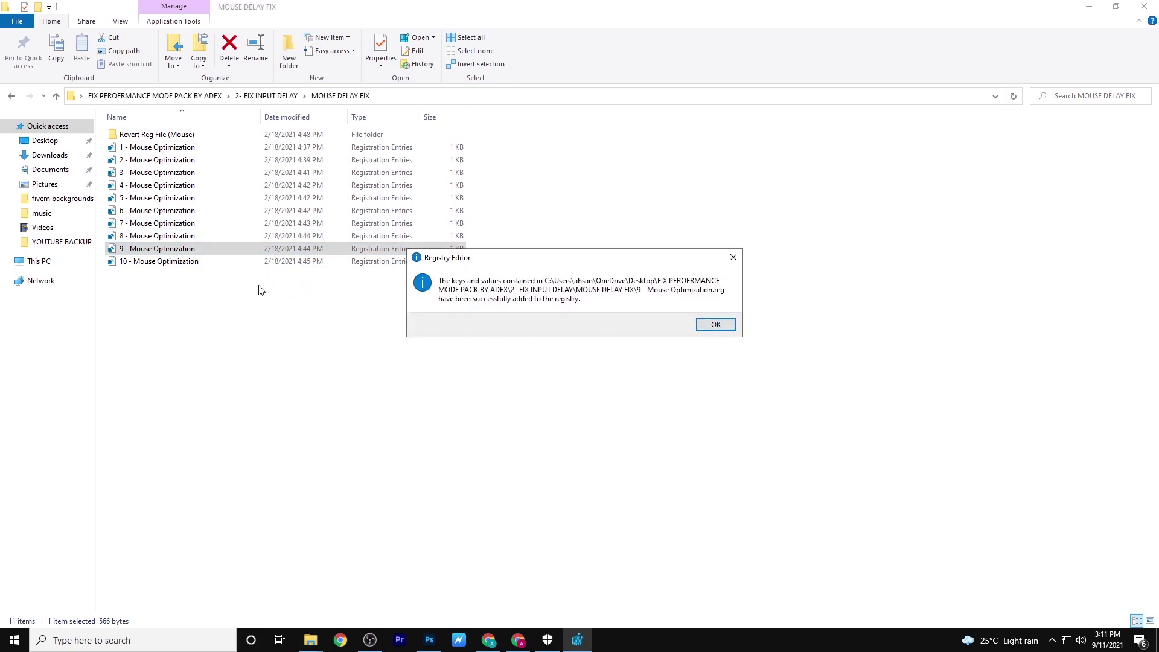
left_click(716, 325)
Merge the 10 - Mouse Optimization registration file into the registry and accept its confirmations
double_click(217, 262)
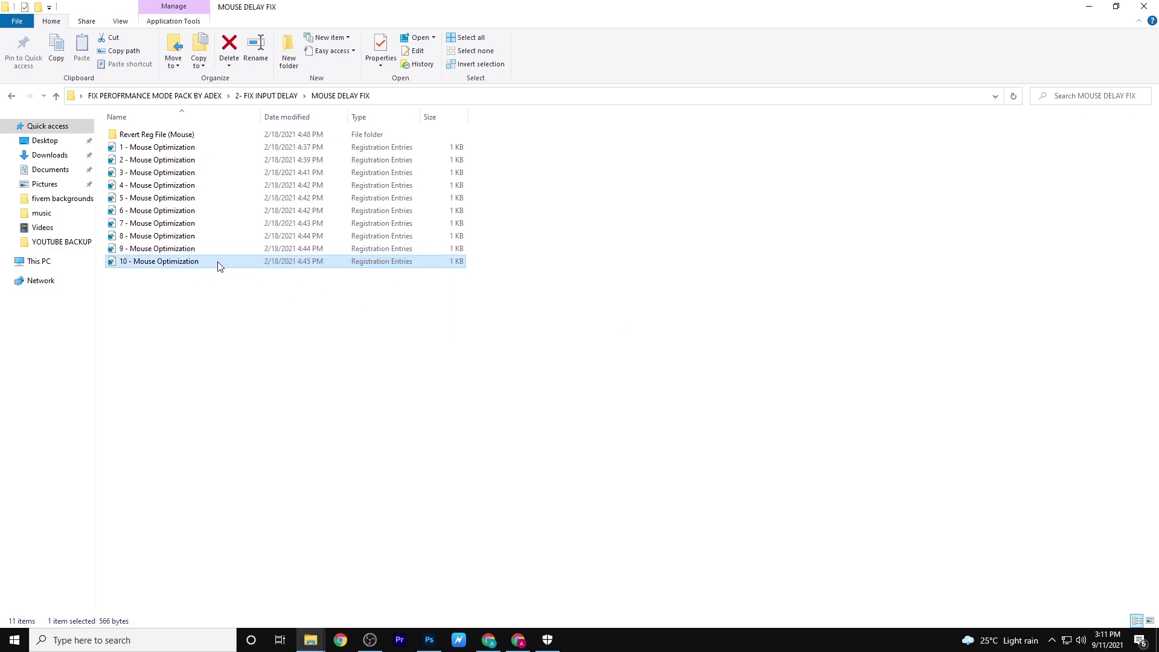
left_click(536, 437)
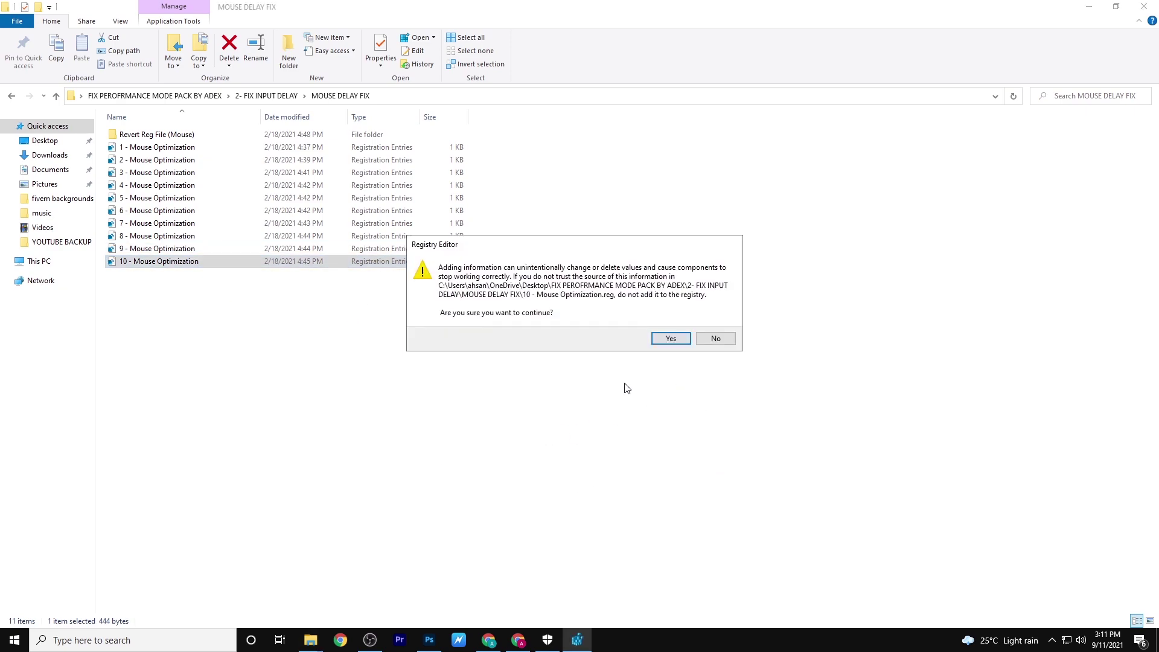
left_click(668, 338)
left_click(716, 325)
left_click_drag(222, 292, 275, 145)
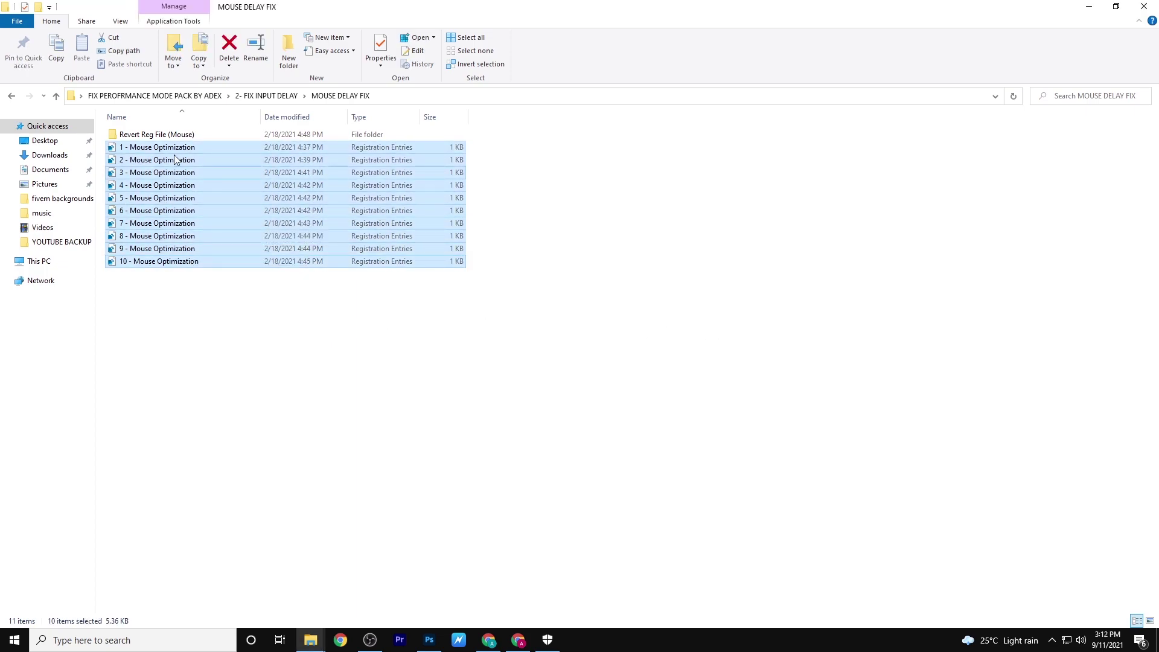
Run the Delete Log Files and Delete Temporary Files batch files from the pack's 3- CLEANUP CURUPPTED FILES folder
left_click(154, 96)
left_click(168, 162)
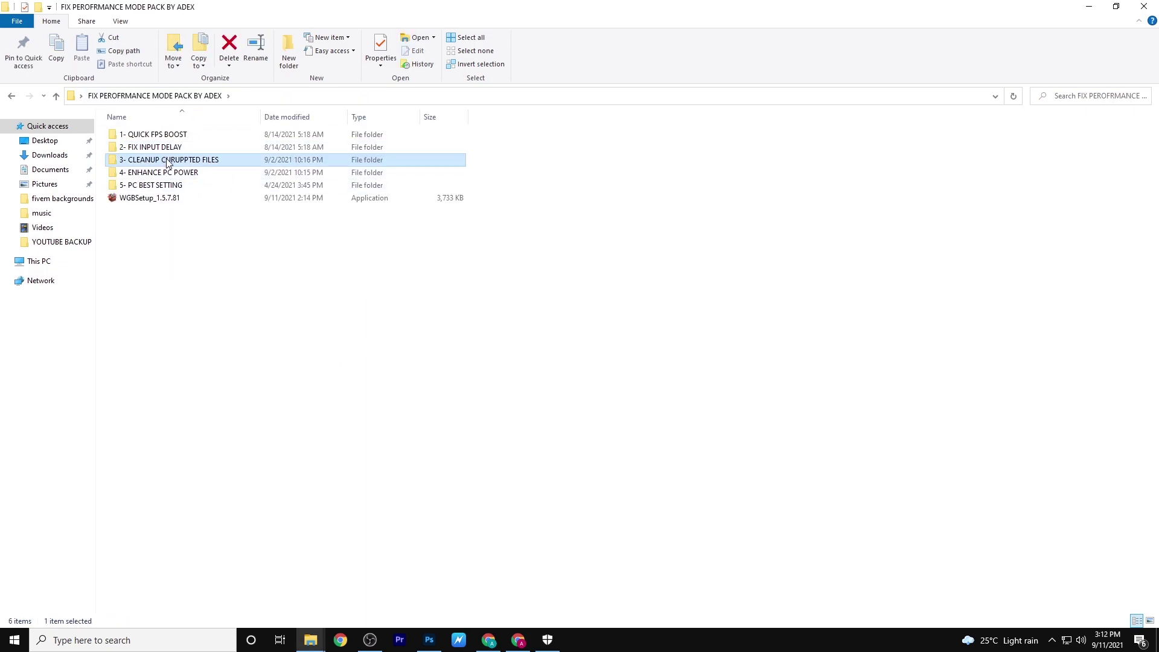
double_click(168, 162)
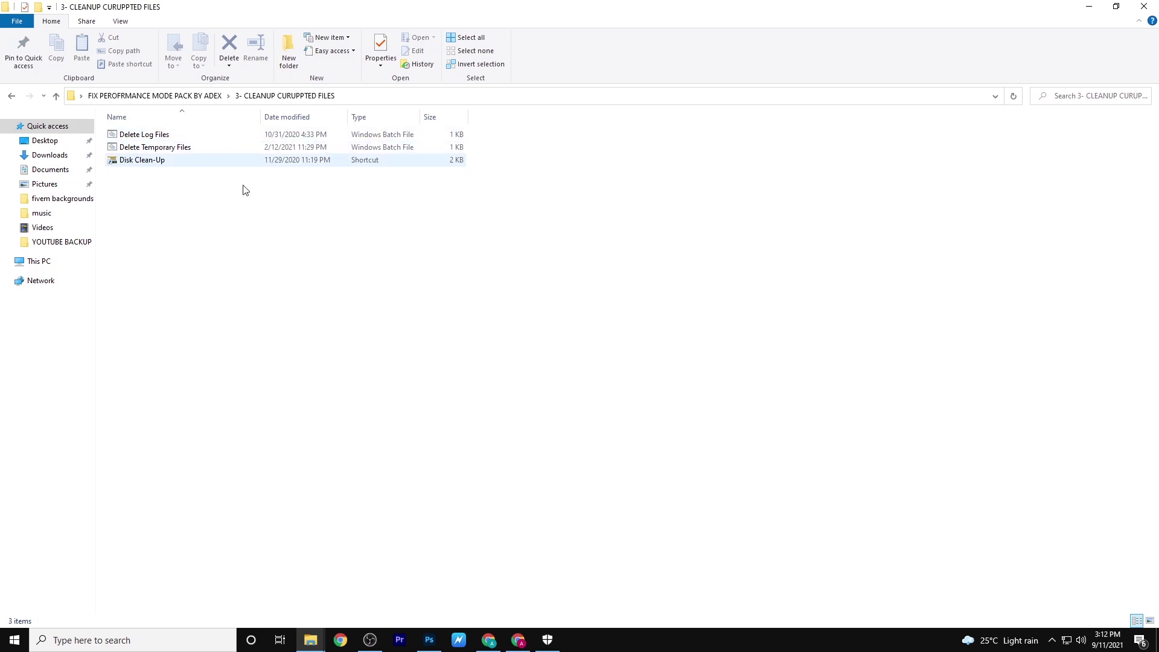
double_click(162, 136)
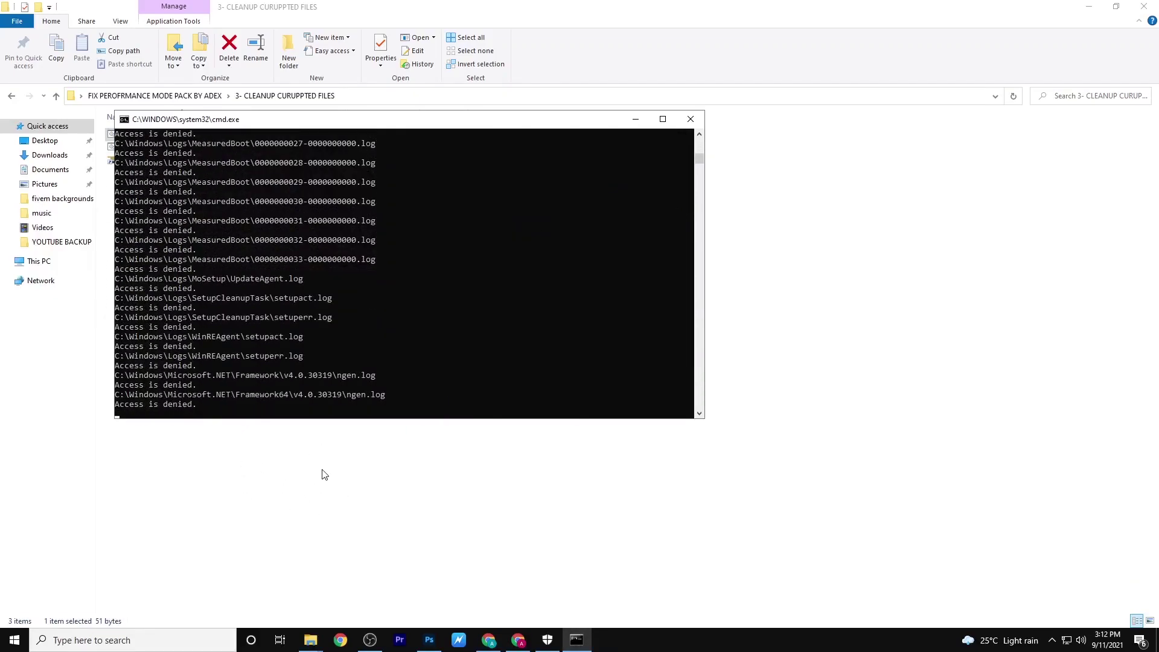
key("Down")
key("Return")
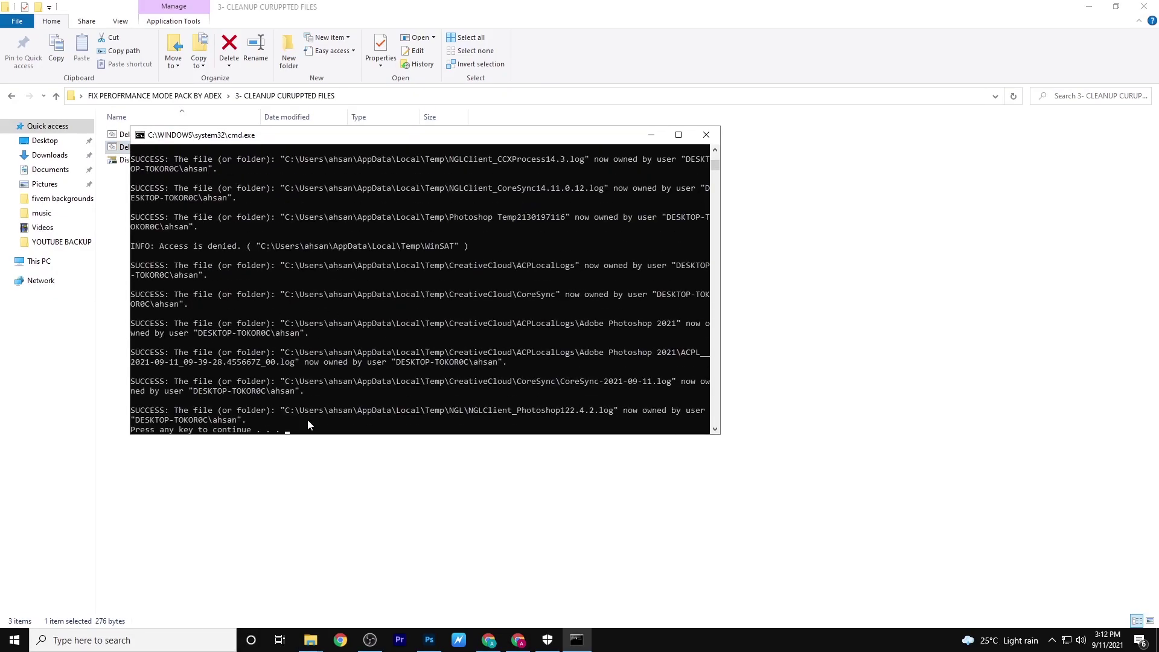
key("Return")
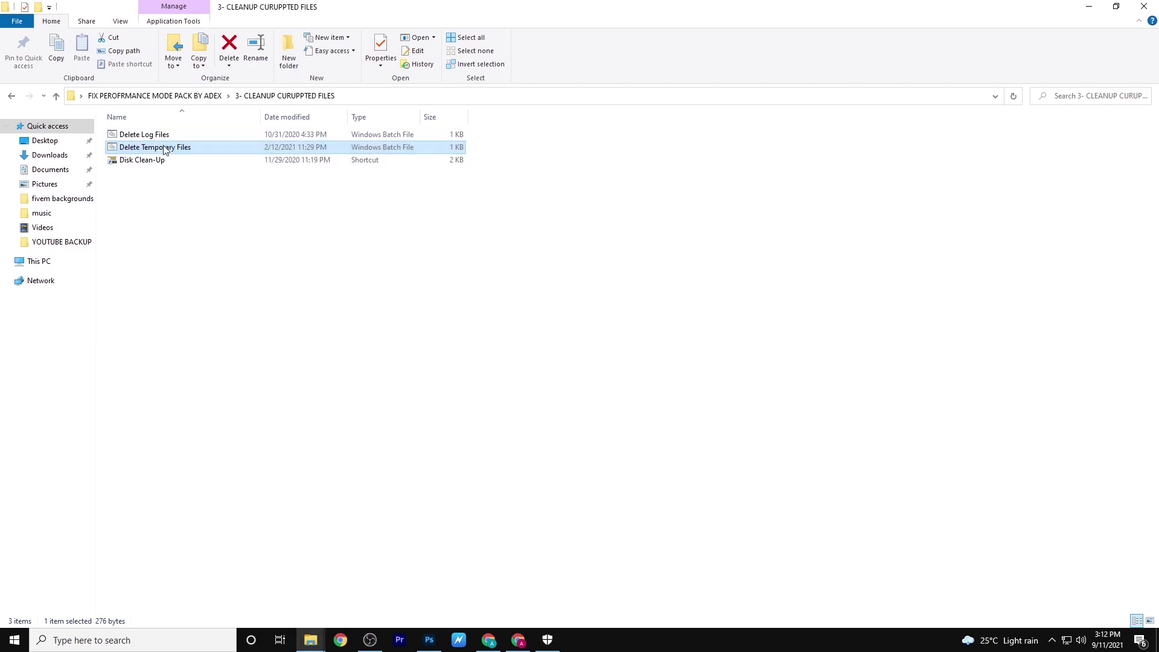
Run the Disk Clean-Up shortcut on drive C, review the file categories, and confirm deleting the checked files
double_click(134, 160)
left_click(570, 342)
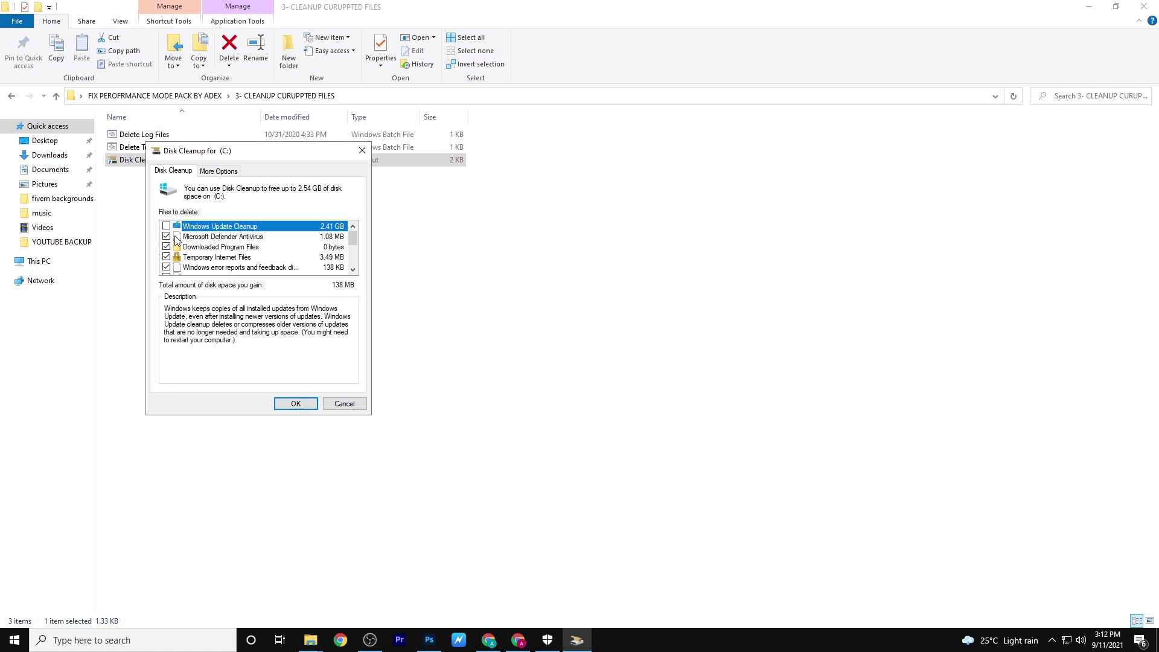
scroll(178, 248, "down", 2)
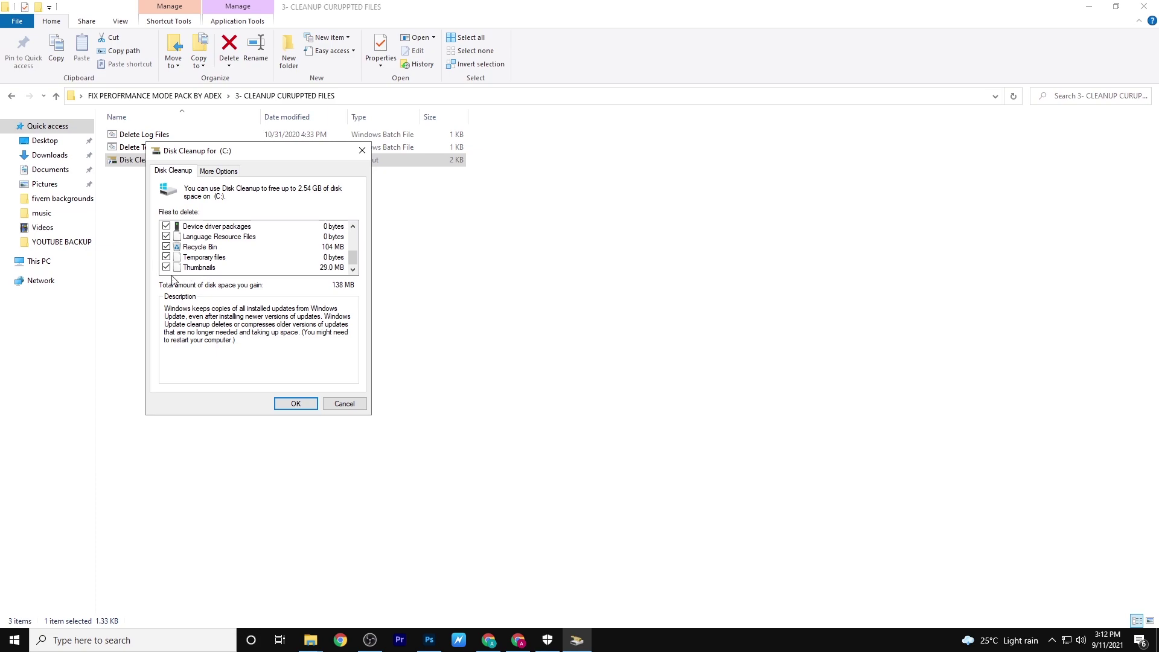
scroll(199, 270, "up", 2)
scroll(209, 269, "down", 2)
left_click(299, 405)
left_click(583, 333)
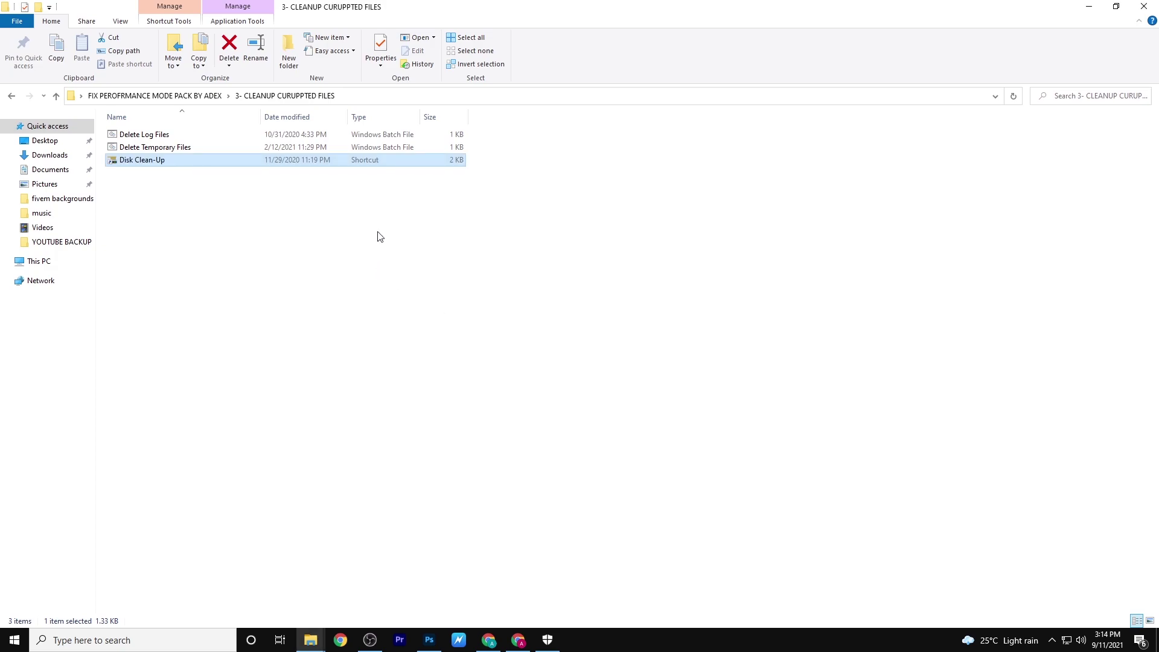
Merge the Disable Power Throttling registration file from the 4- ENHANCE PC POWER folder into the registry and accept its confirmations
left_click(154, 96)
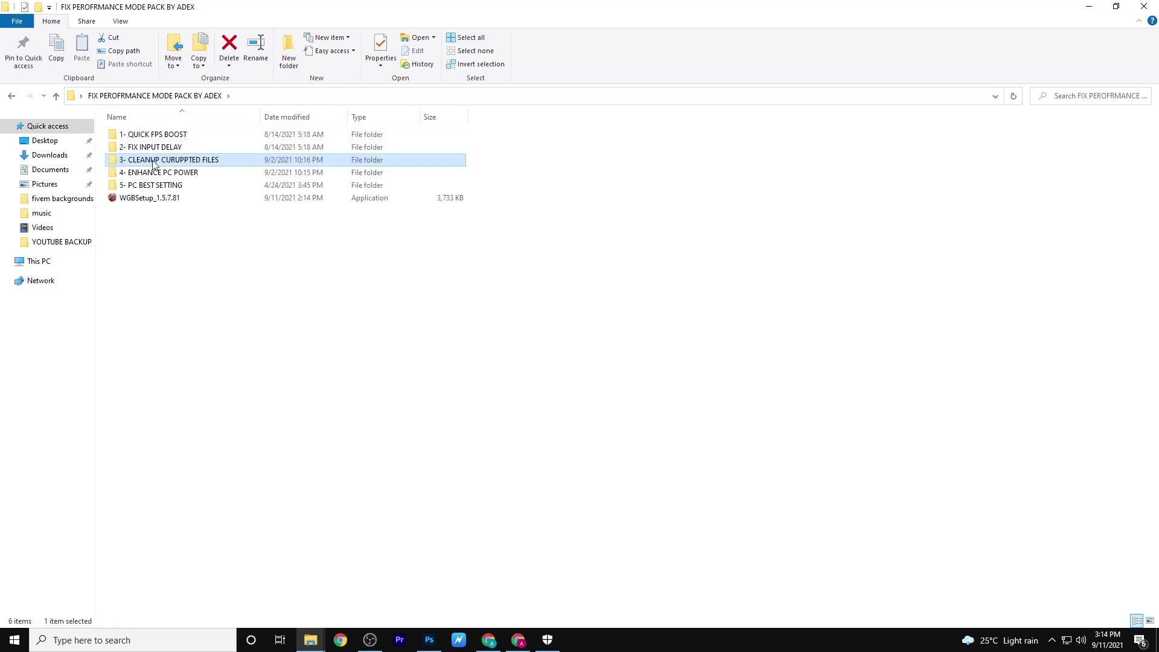
double_click(159, 175)
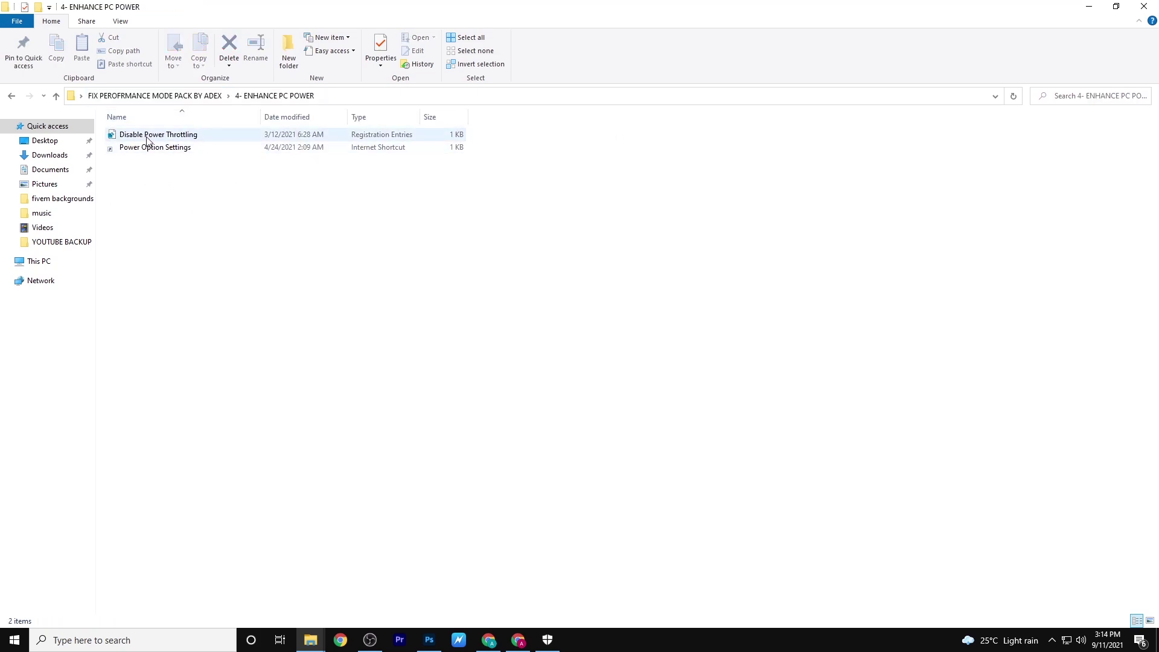
left_click(148, 138)
double_click(148, 139)
left_click(531, 438)
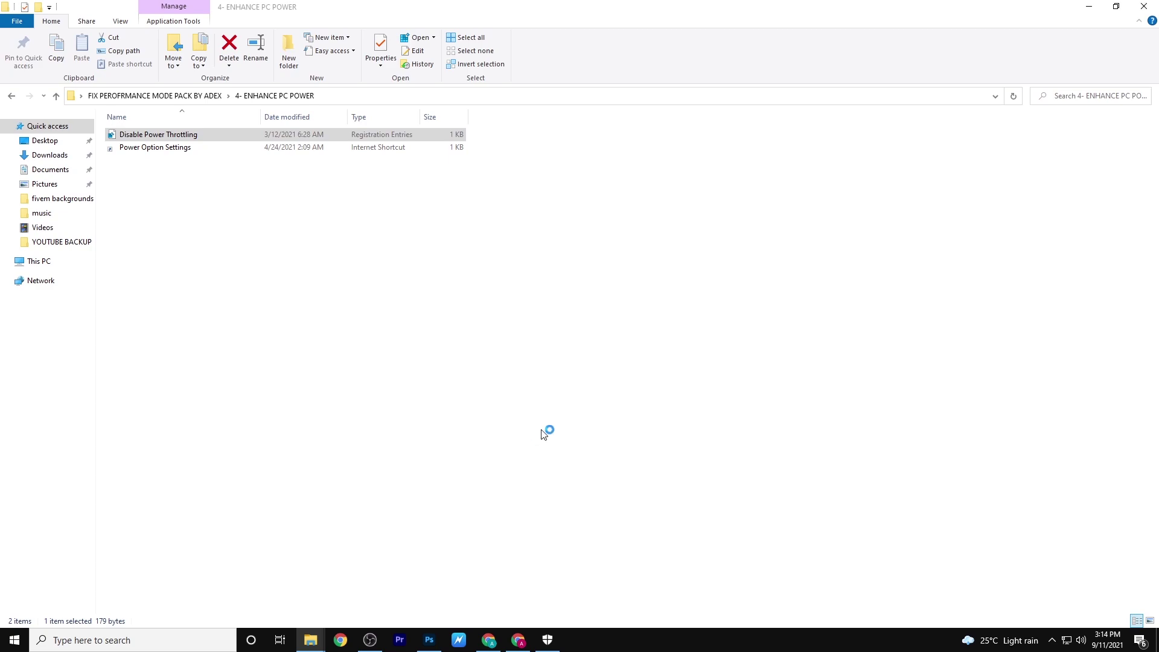
left_click(671, 338)
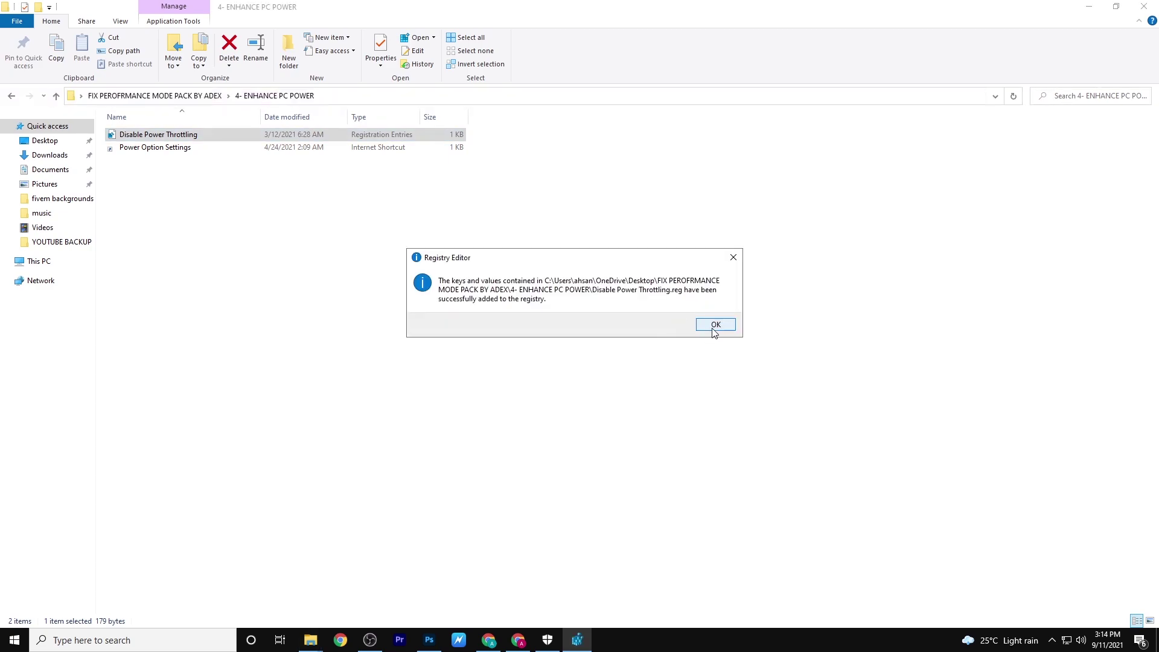
left_click(718, 329)
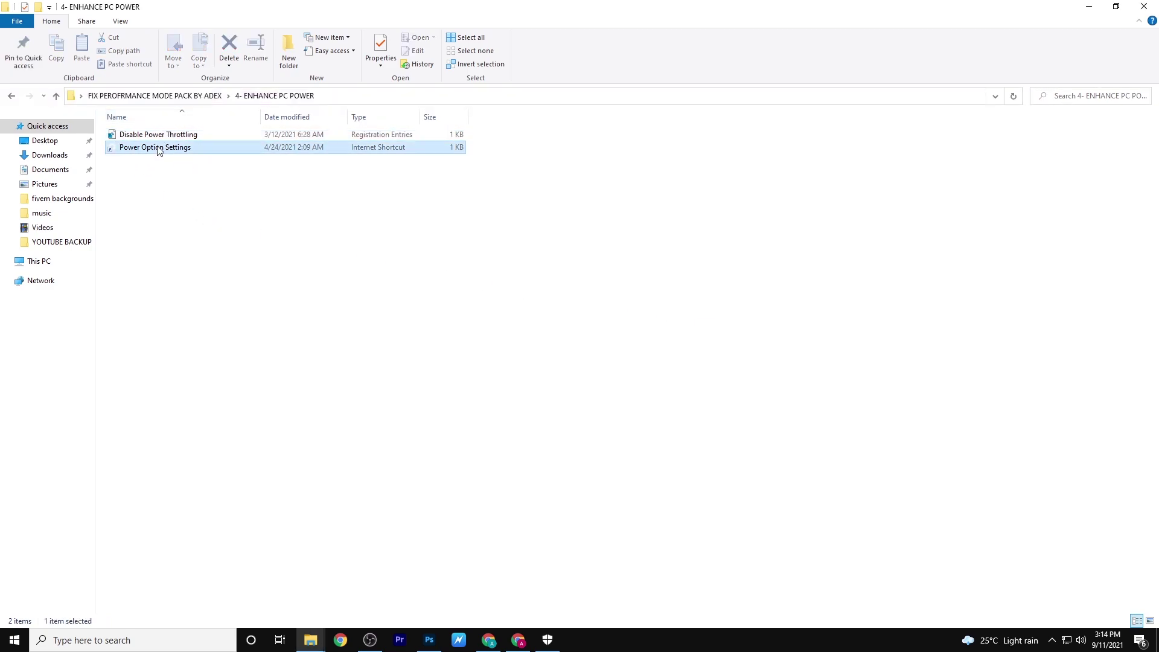
Fill in a new power plan named PEROFORMANCE MODE based on High performance, and close the power settings windows
double_click(158, 147)
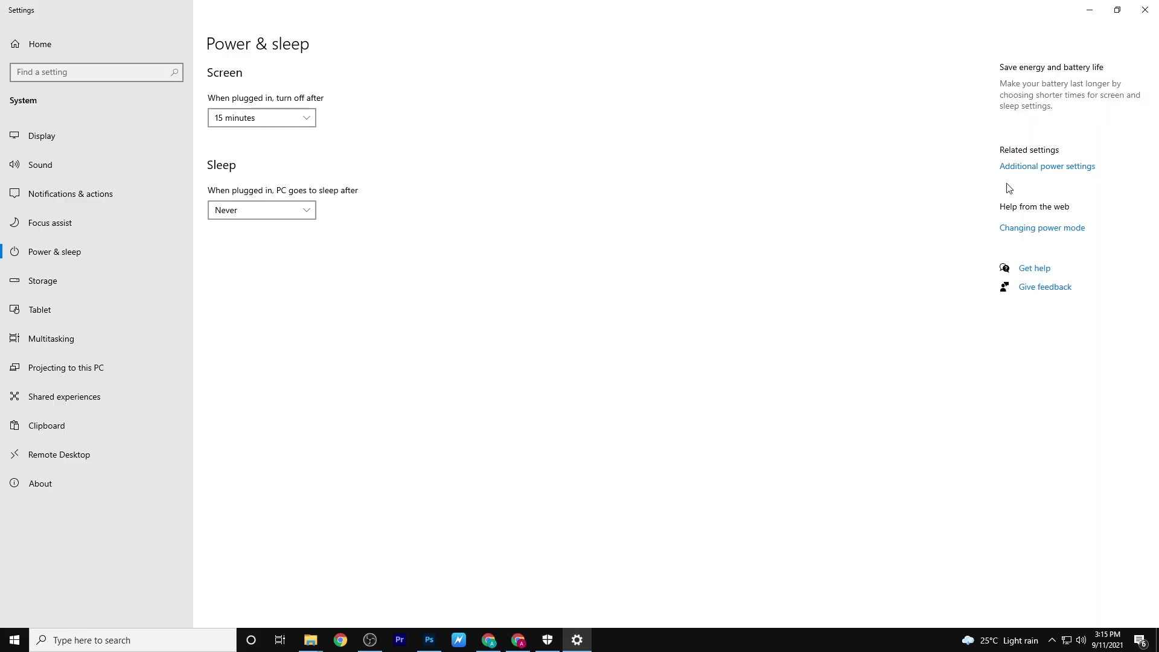
left_click(1027, 166)
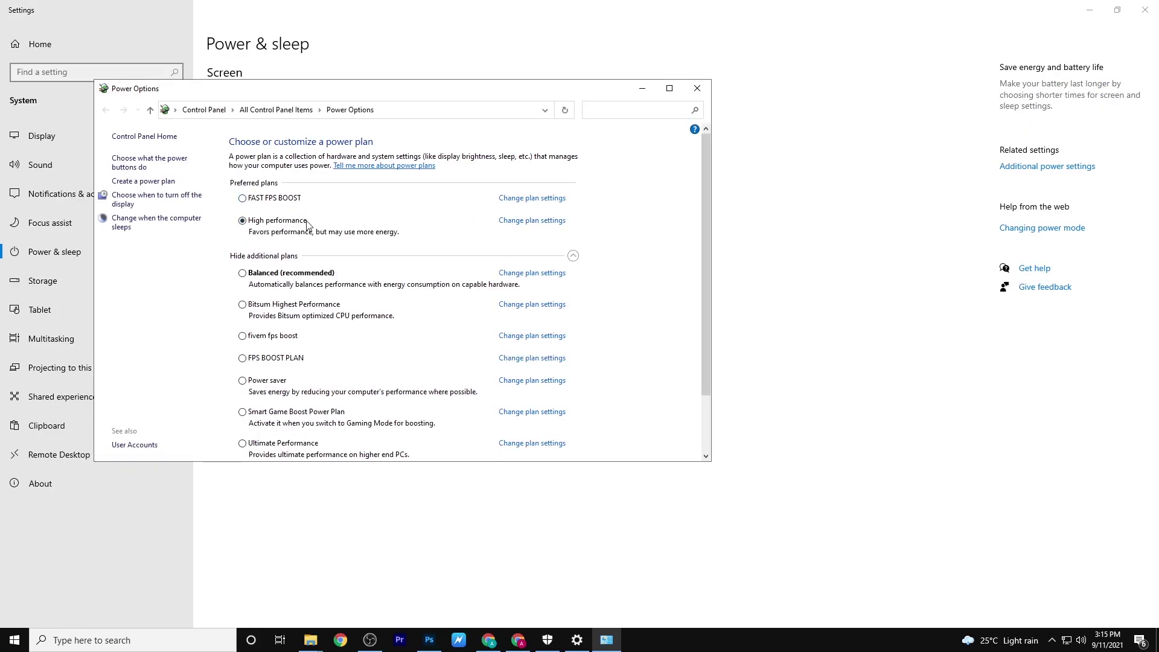
left_click(134, 181)
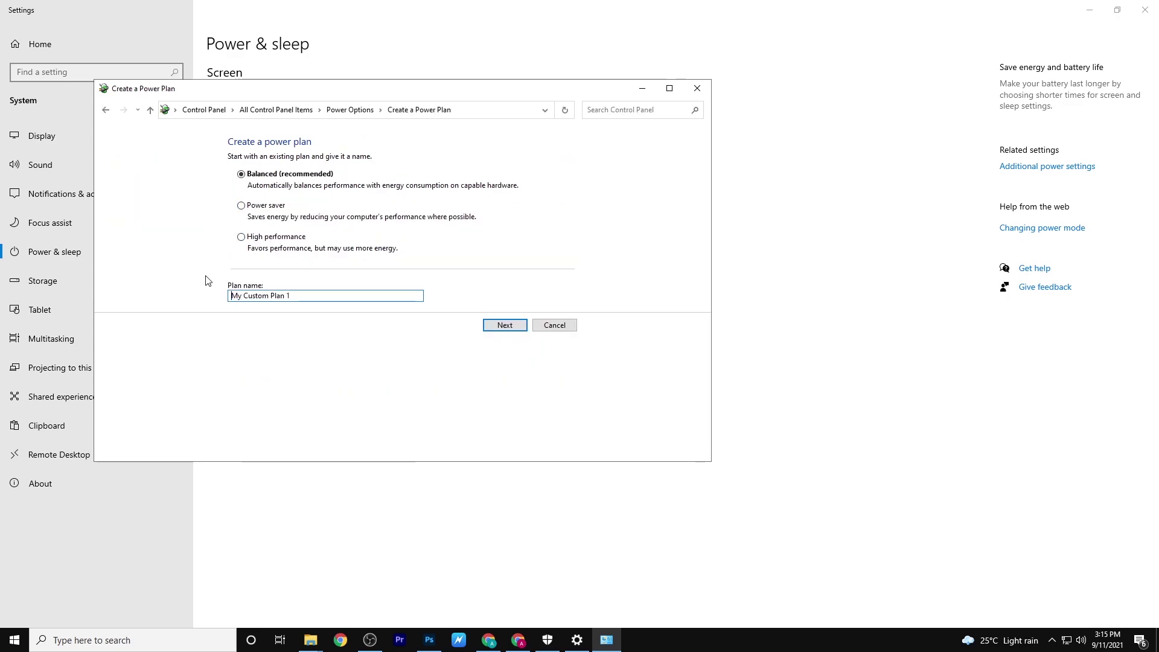
left_click_drag(295, 296, 186, 297)
type("PEROFR")
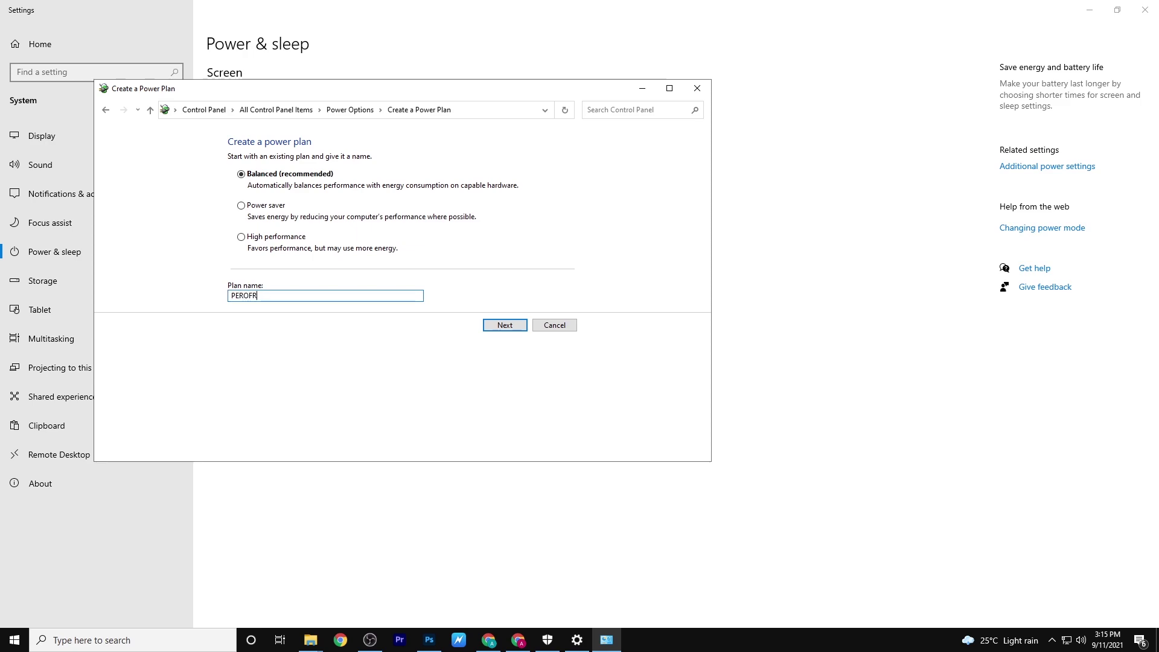
type("MANMANCE MODE")
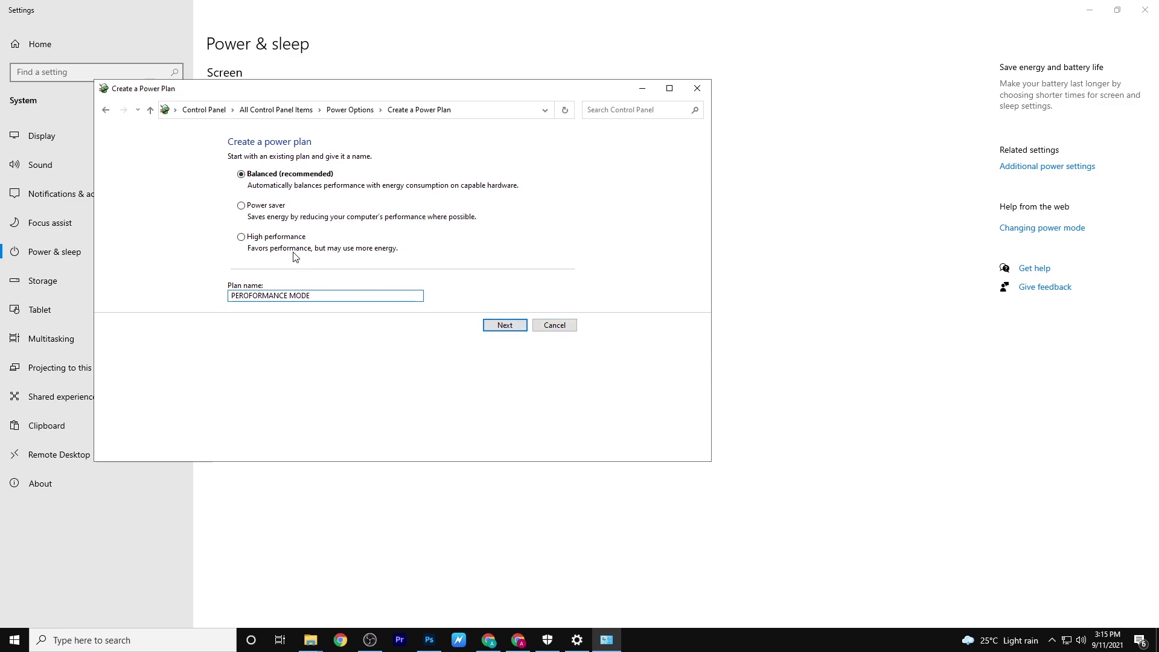
left_click(242, 237)
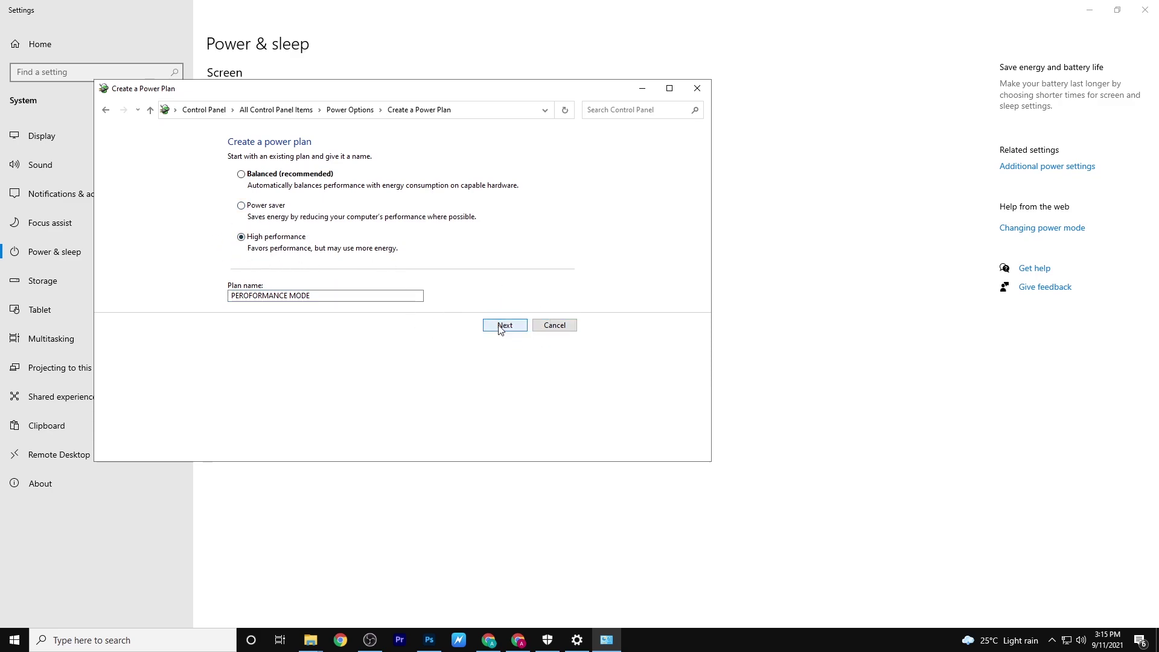
left_click(697, 89)
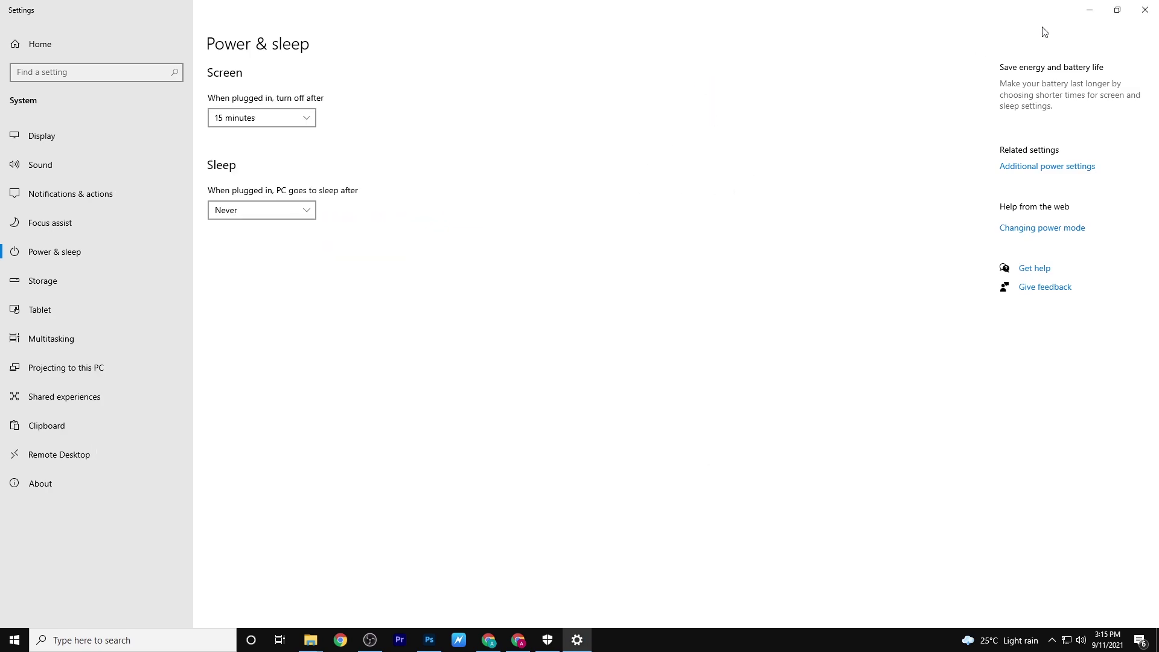
left_click(1145, 9)
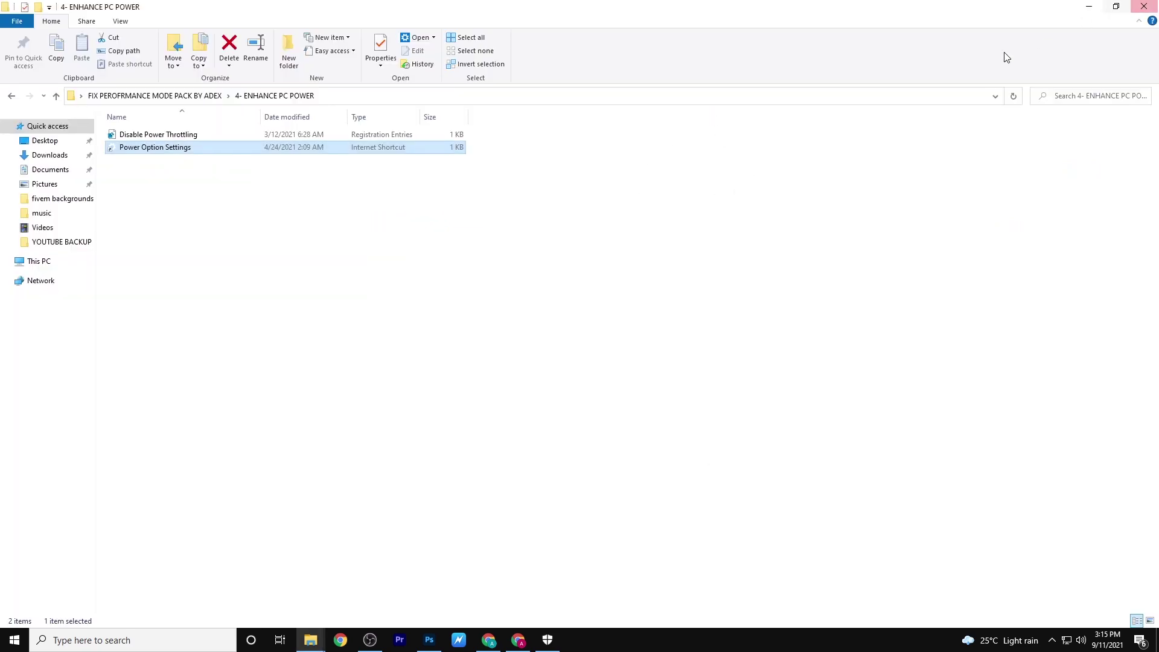
Open the background apps settings through the shortcut in 5- PC BEST SETTING and leave apps running in the background switched off
left_click(12, 94)
double_click(169, 184)
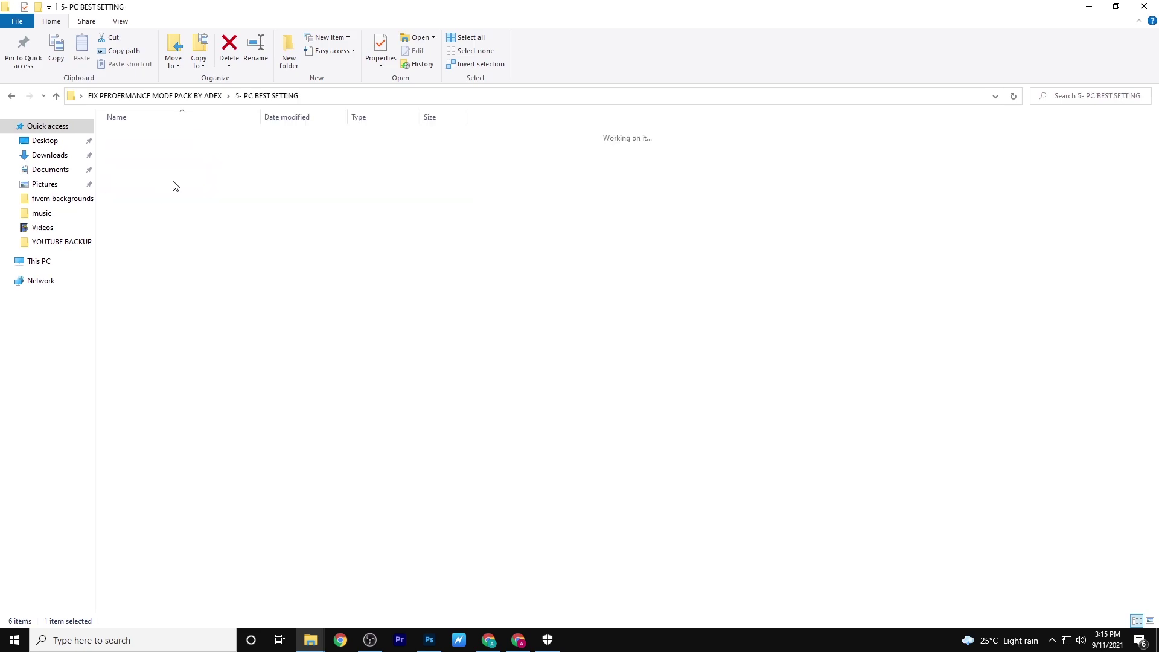
double_click(245, 134)
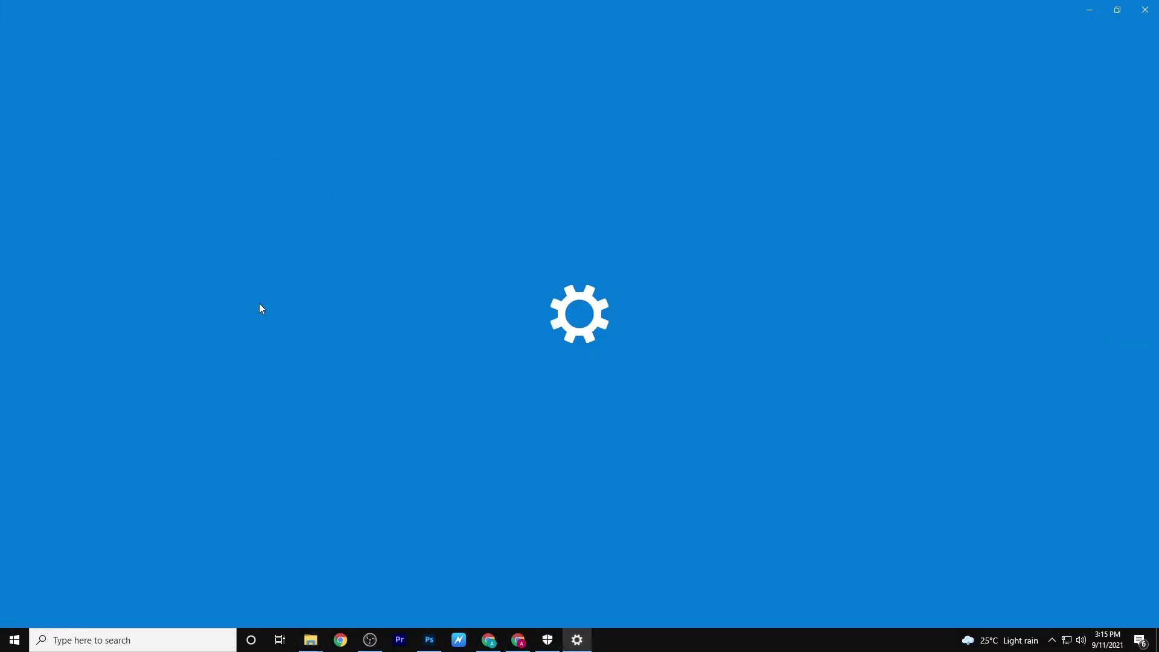
scroll(110, 285, "down", 5)
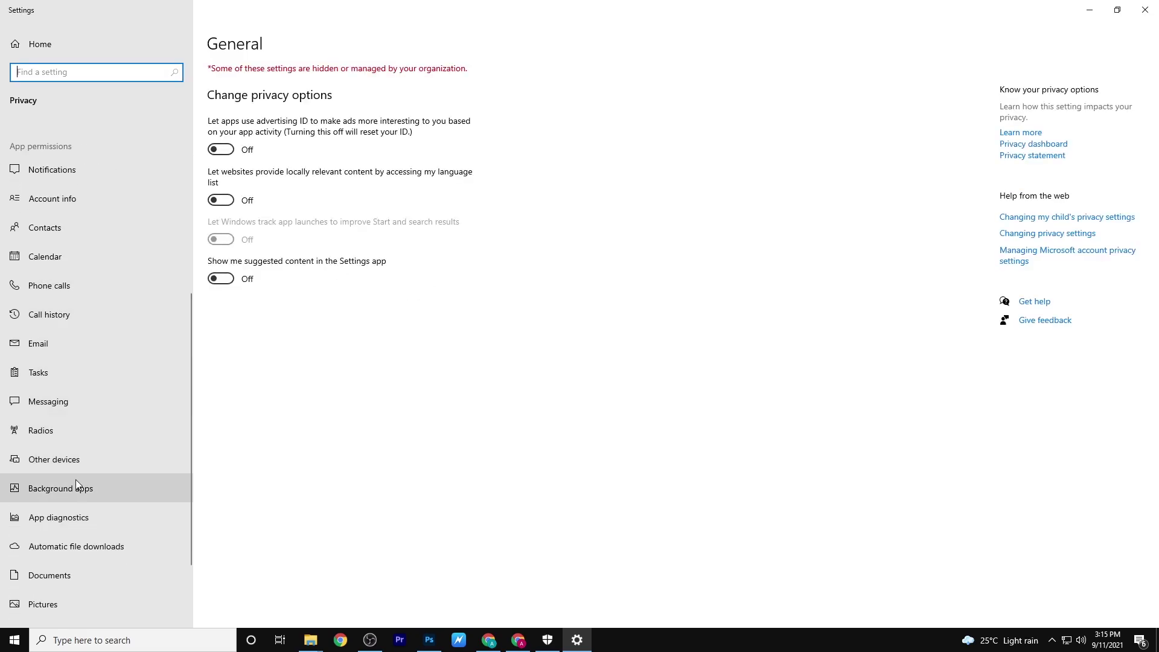
left_click(76, 483)
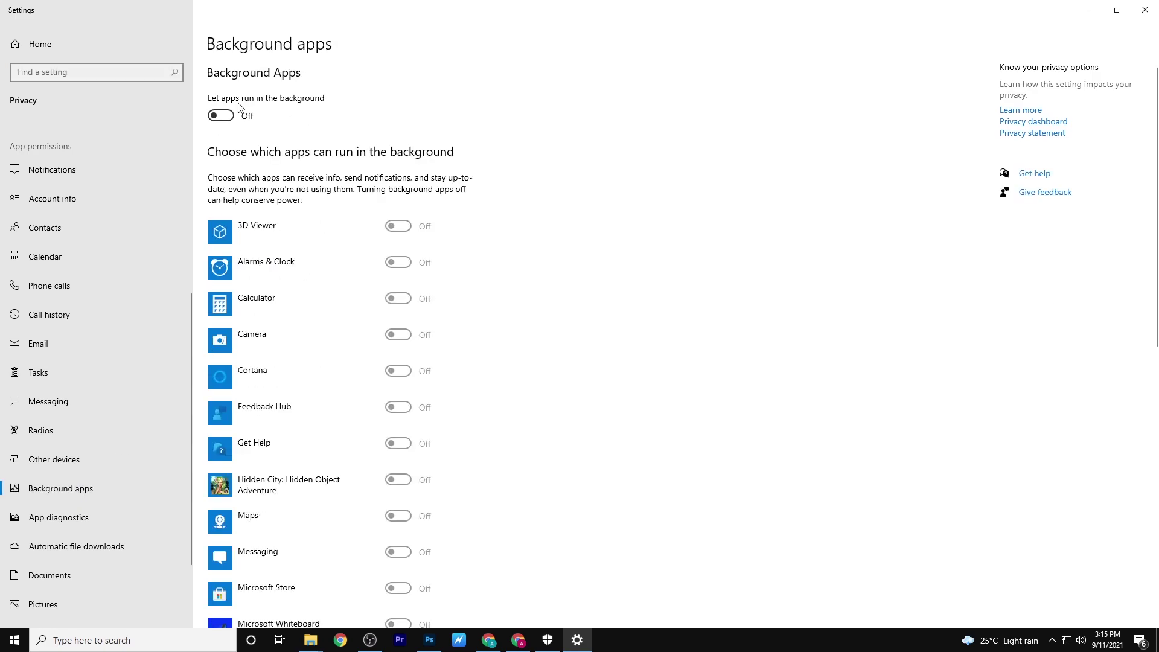
left_click(229, 119)
left_click(228, 118)
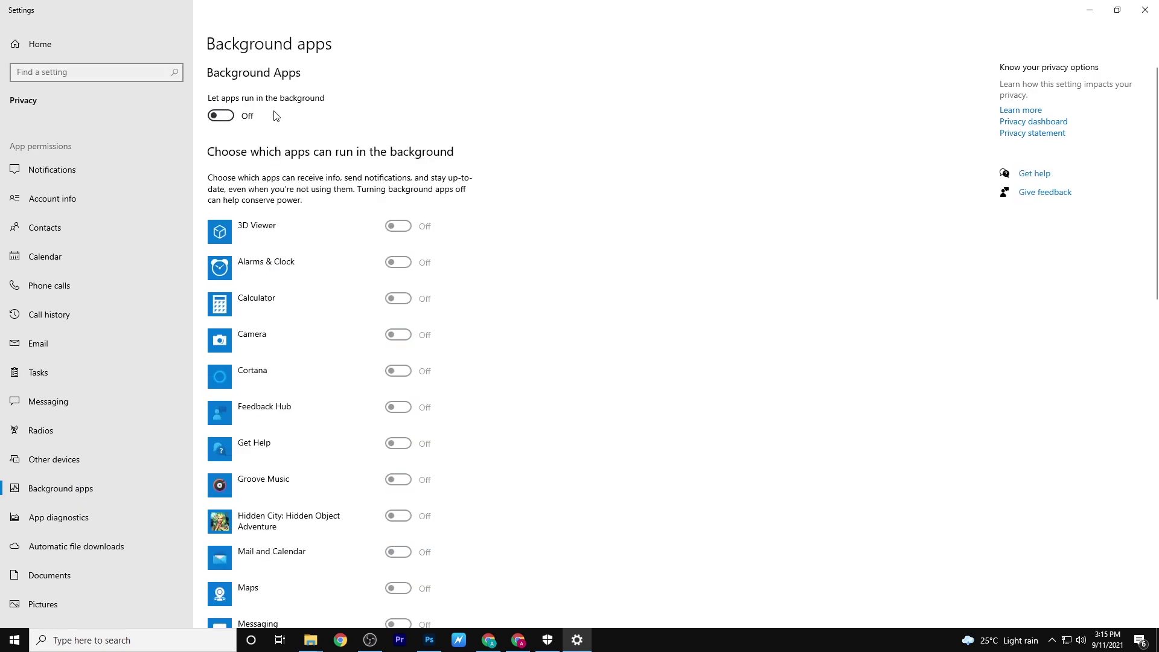
left_click(1144, 9)
Merge the Disable FSO & Game Bar registration file into the registry and accept its confirmations
double_click(223, 148)
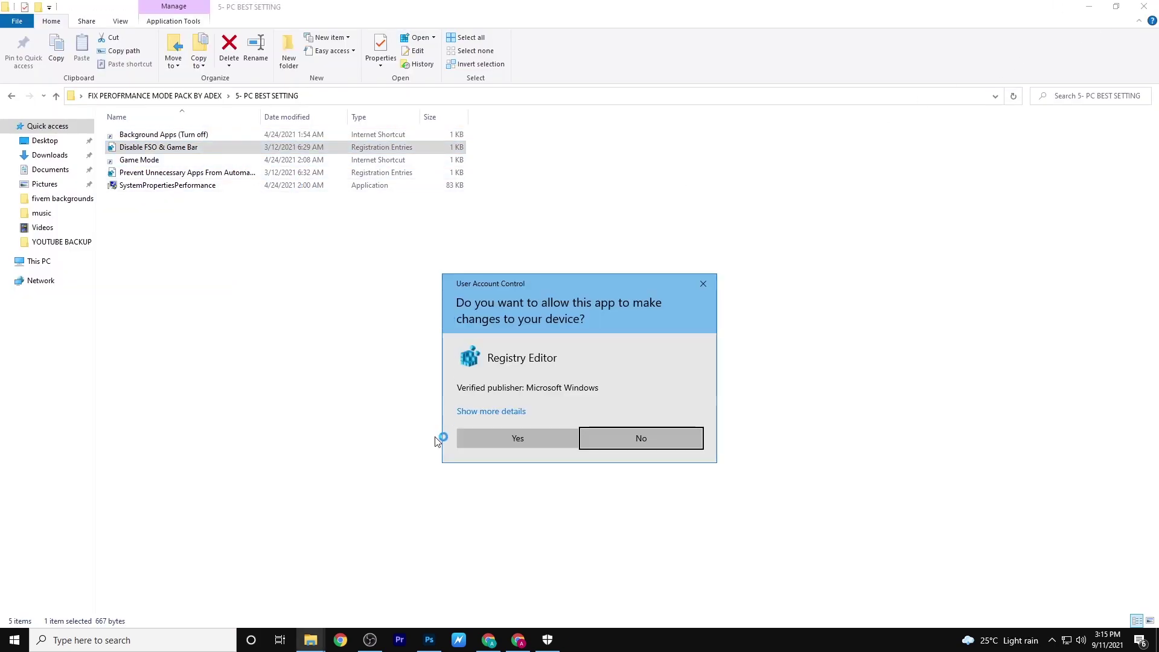
left_click(511, 438)
left_click(681, 337)
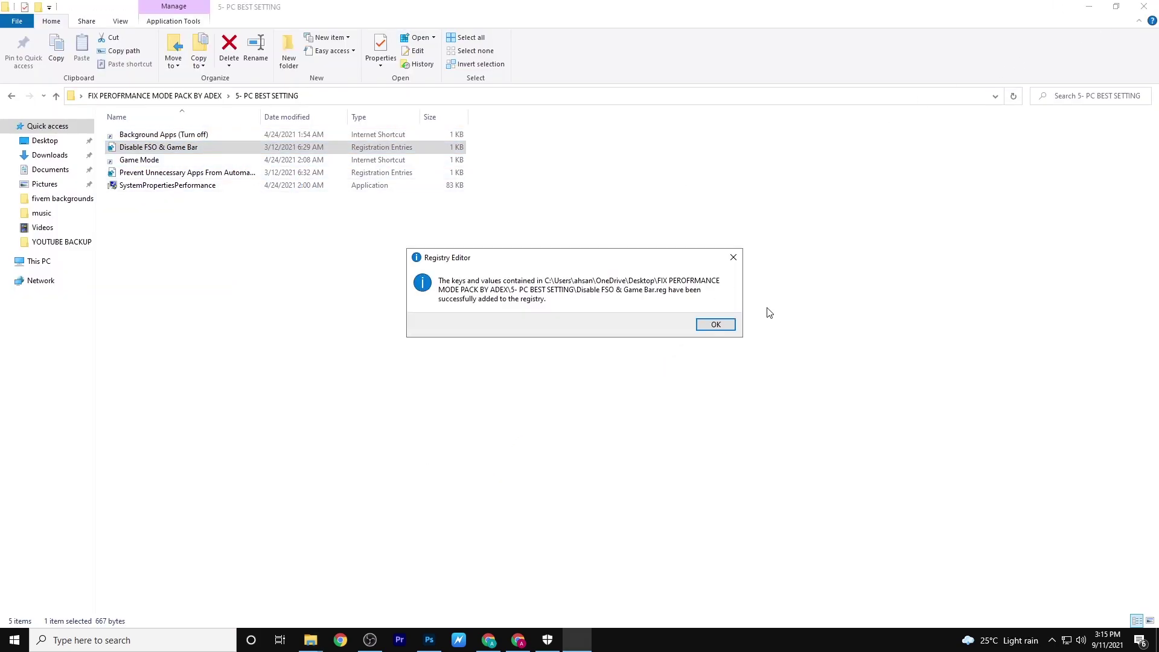
left_click(715, 324)
Open the gaming settings through the Game Mode shortcut, make sure Game Mode is on and Xbox Game Bar is off, and close Settings
left_click(164, 174)
double_click(171, 160)
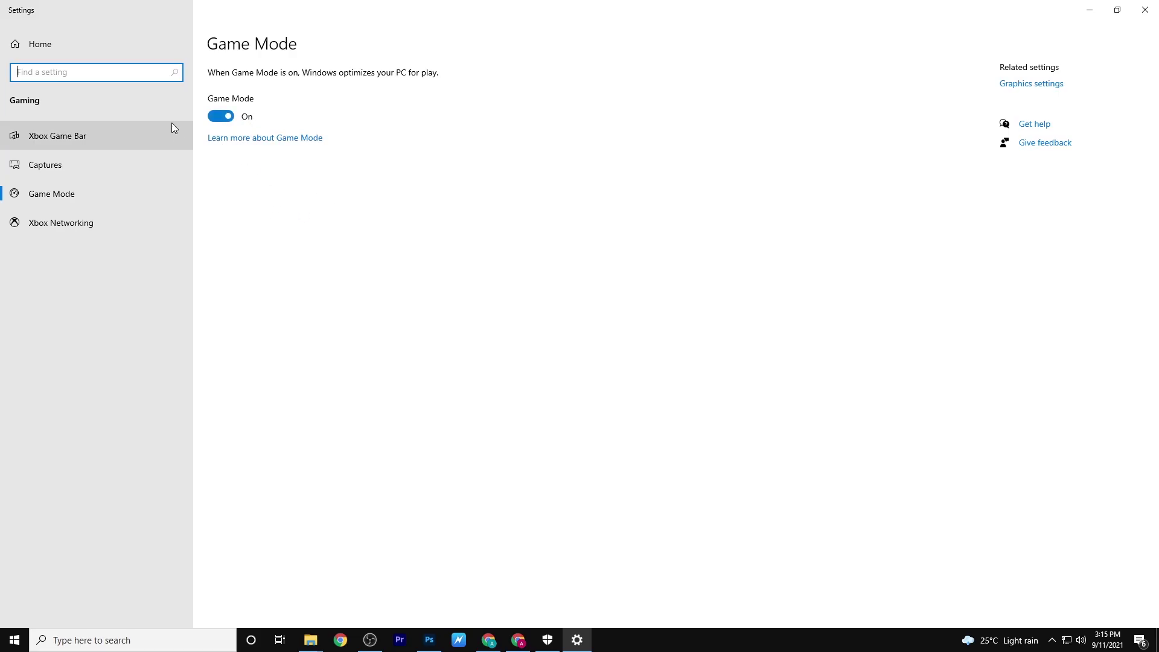
left_click(221, 116)
left_click(224, 116)
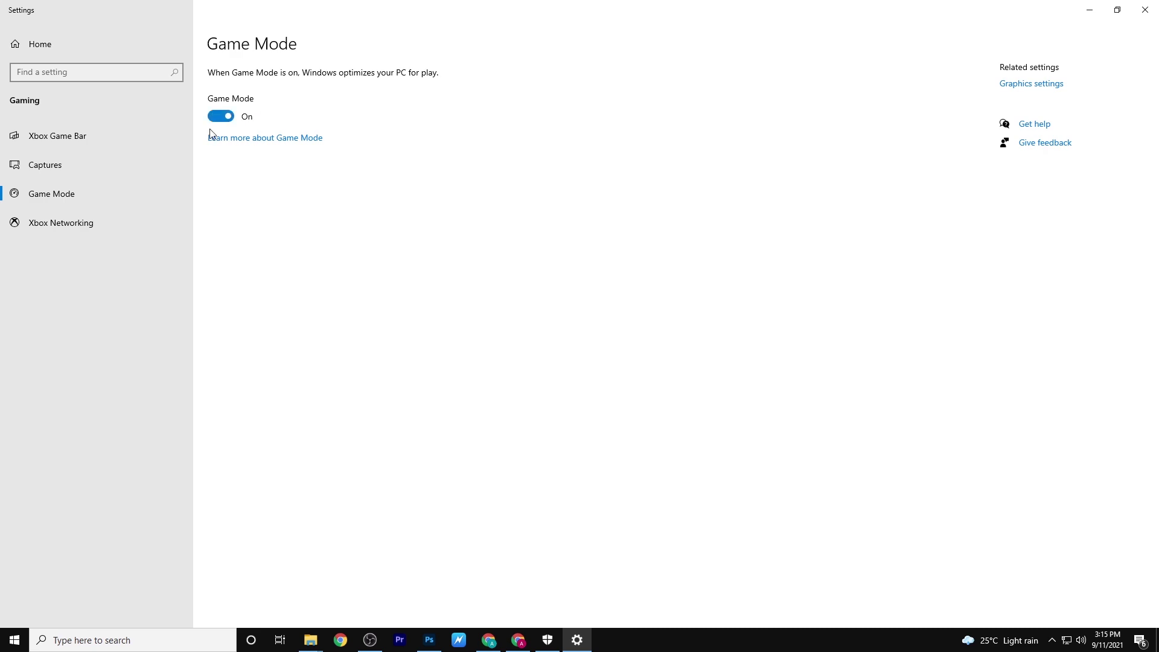
left_click(102, 165)
left_click(135, 137)
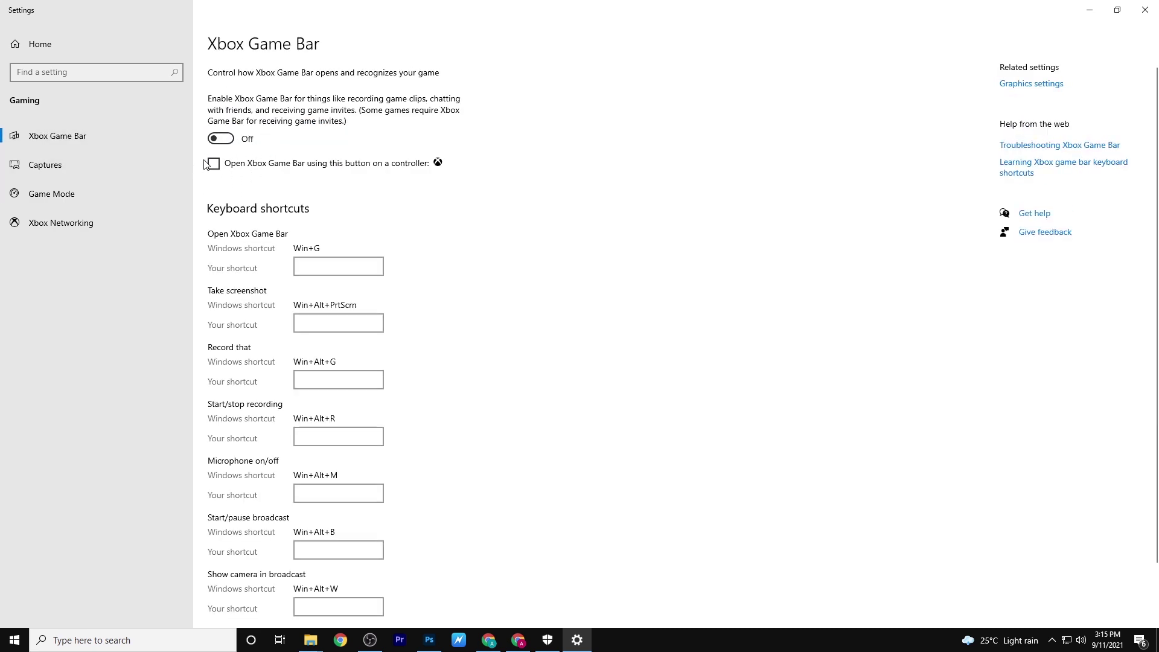
left_click(1145, 9)
Merge the Prevent Unnecessary Apps From Automatically Starting registration file into the registry and accept its confirmations
left_click(113, 173)
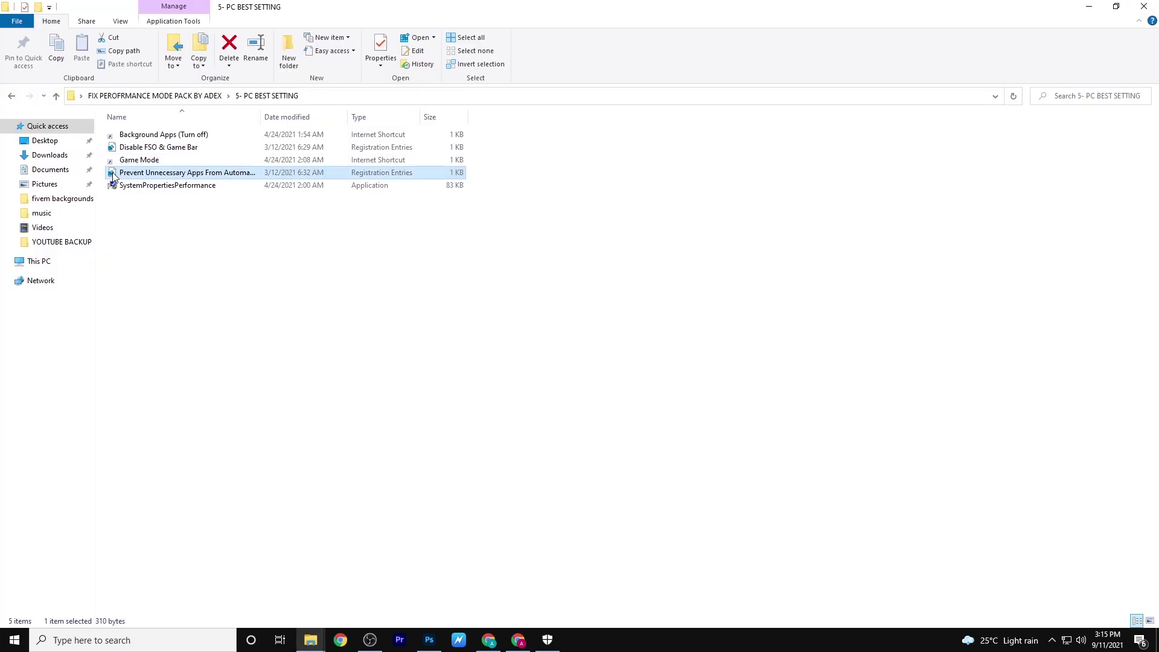
left_click(502, 433)
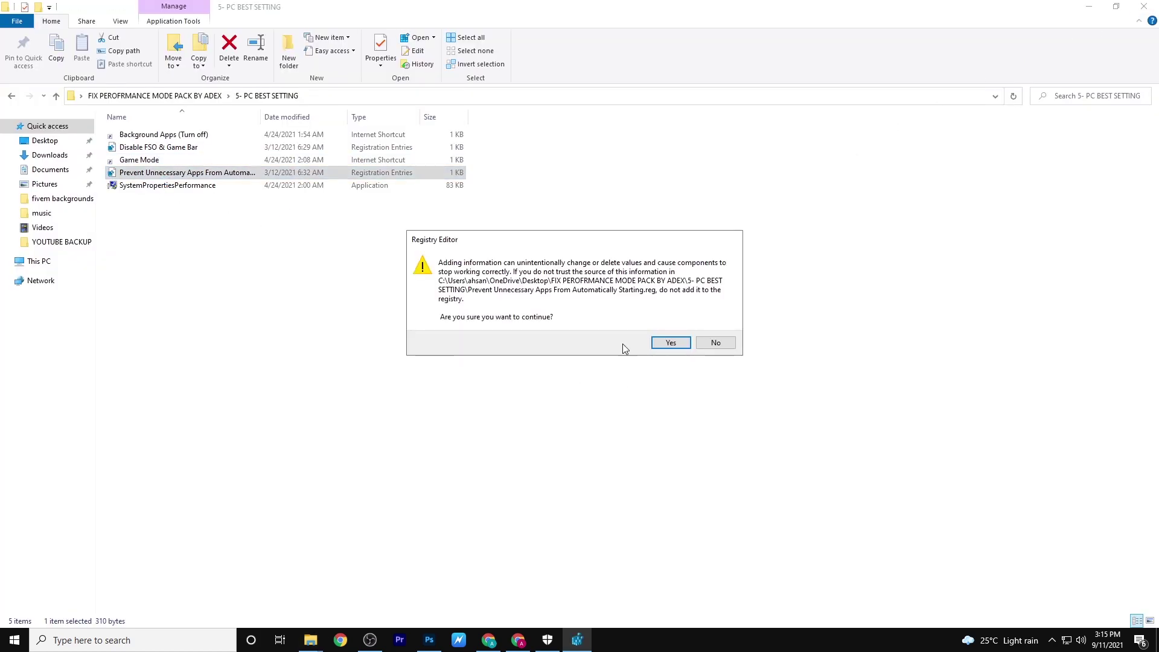
left_click(672, 343)
left_click(723, 325)
Through SystemPropertiesPerformance, set visual effects to best performance, keeping only thumbnails instead of icons and smooth edges of screen fonts, and apply
left_click(151, 186)
double_click(175, 186)
left_click(520, 451)
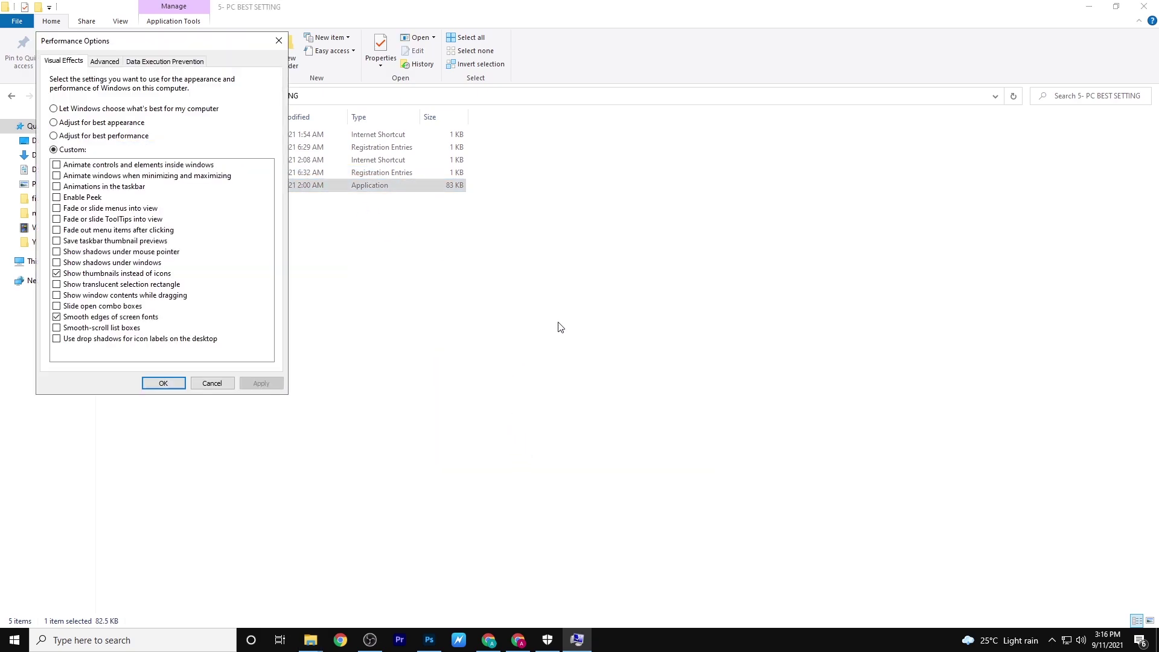
left_click_drag(152, 41, 547, 116)
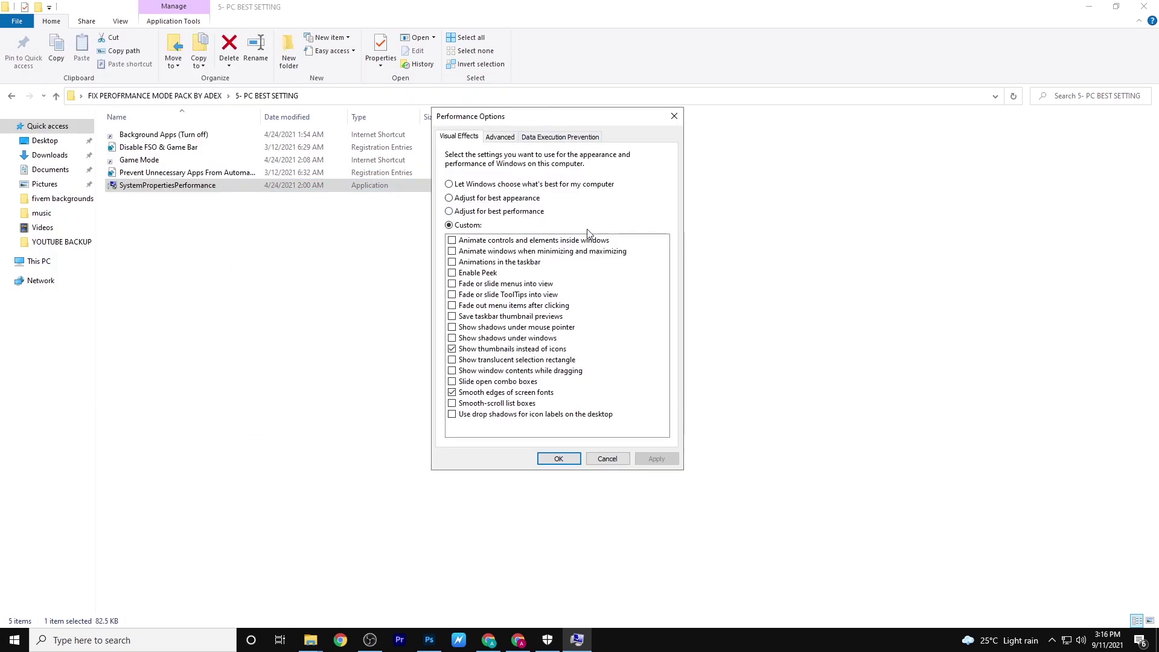
left_click(512, 213)
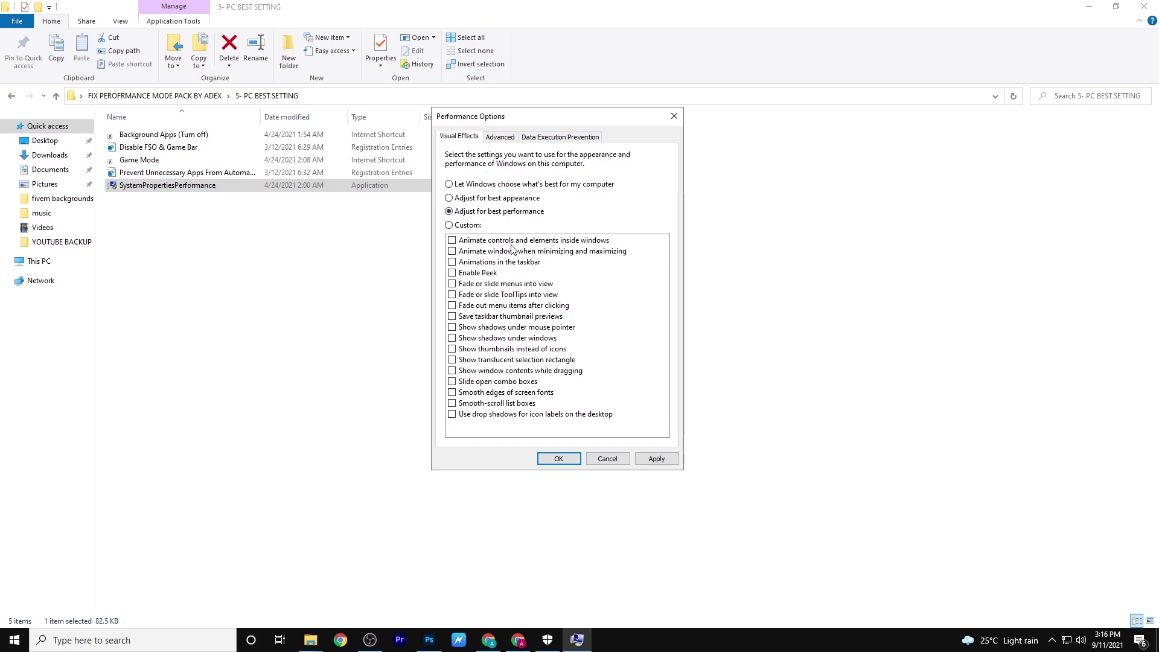
left_click(452, 350)
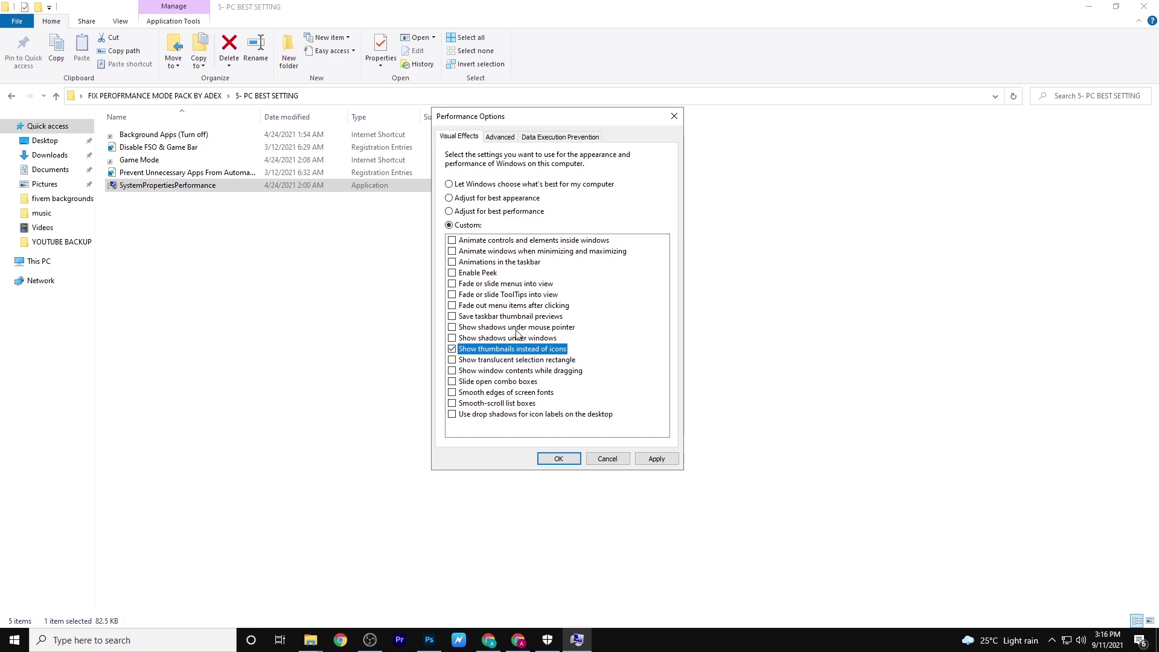
left_click(457, 393)
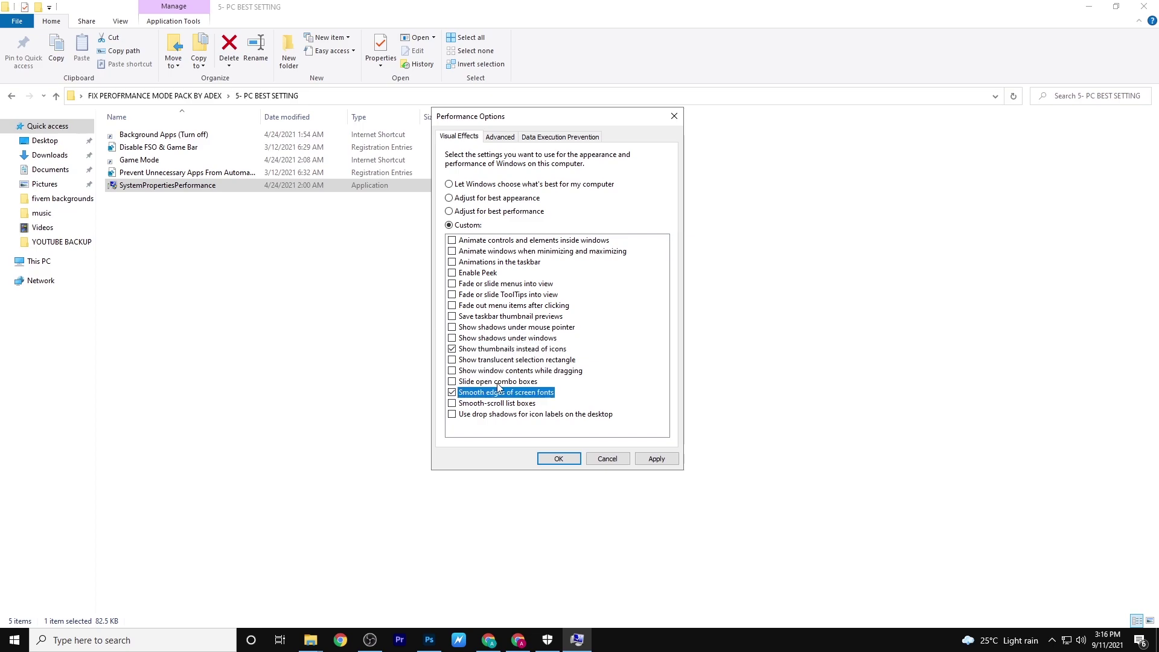
left_click(656, 459)
left_click(567, 458)
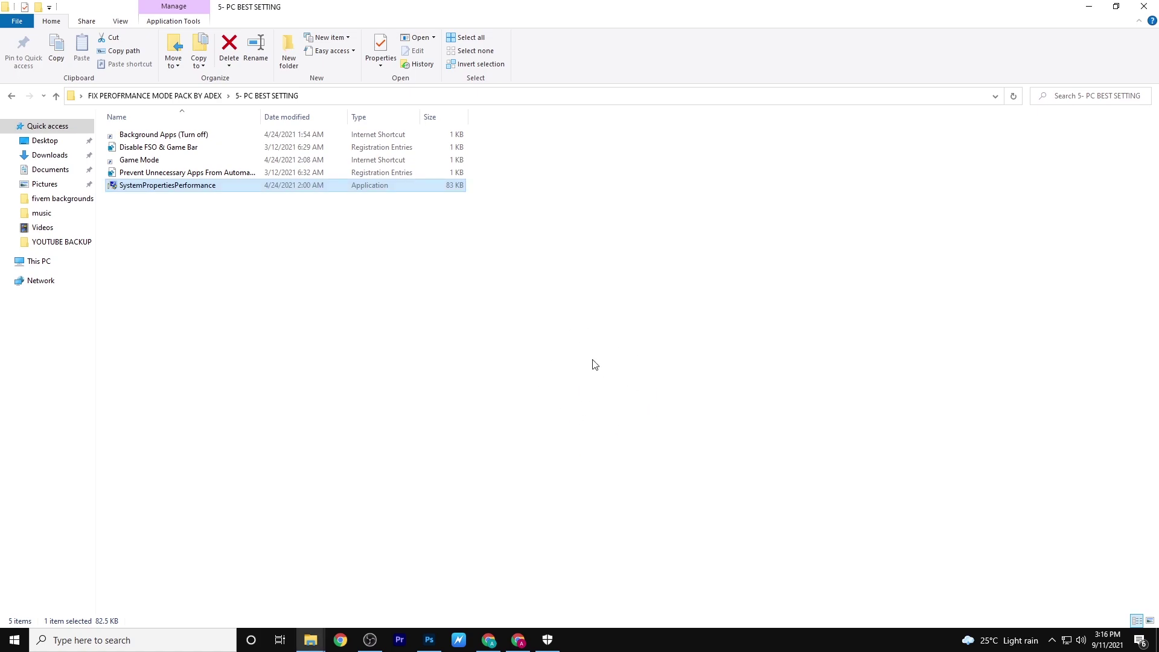
Run the WGBSetup_1.5.7.81 installer from the pack's main folder and allow it to make changes to the device
left_click(151, 95)
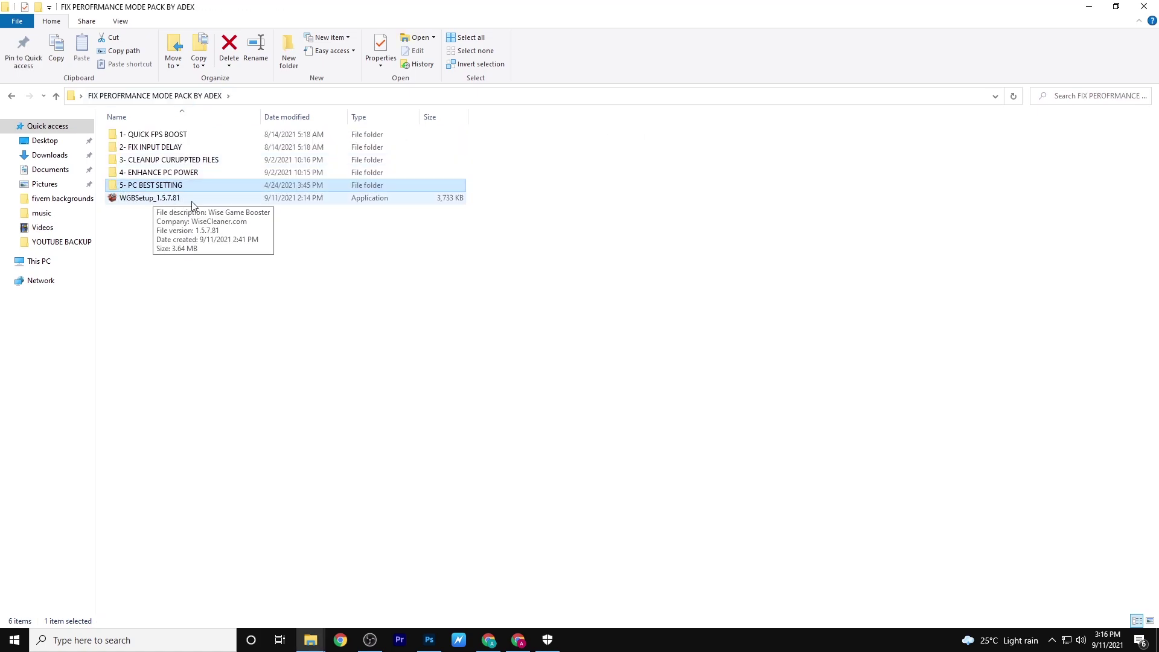
left_click(132, 198)
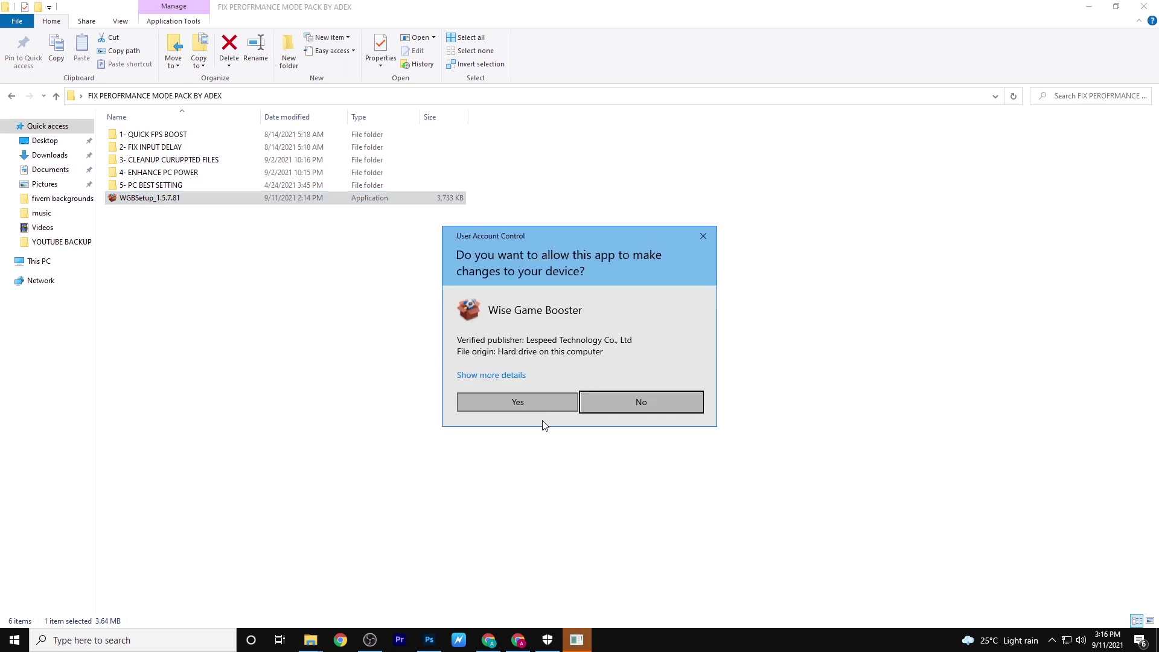
left_click(514, 401)
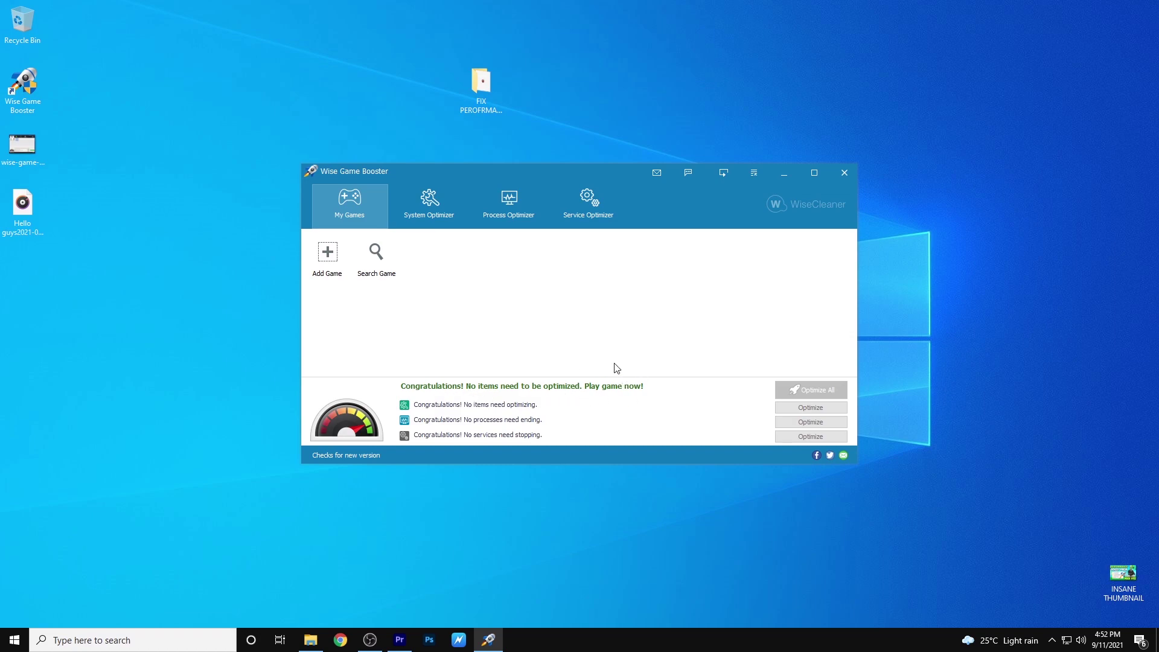
Review the System Optimizer, Process Optimizer and Service Optimizer lists in Wise Game Booster, and return to My Games
left_click(428, 201)
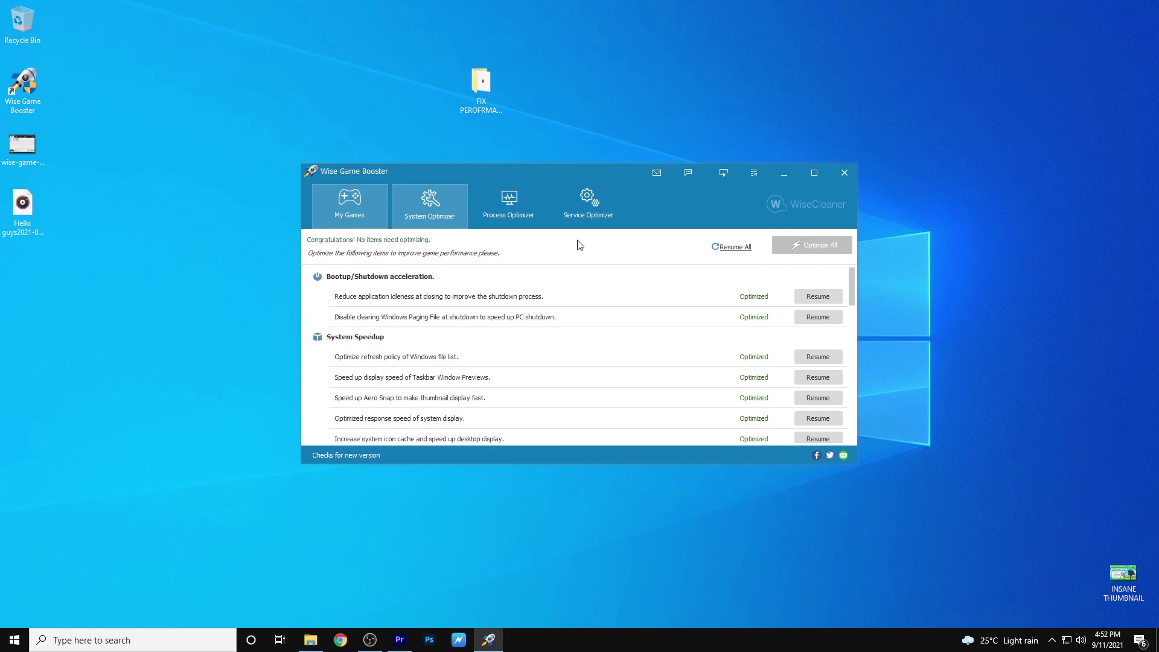
left_click(520, 219)
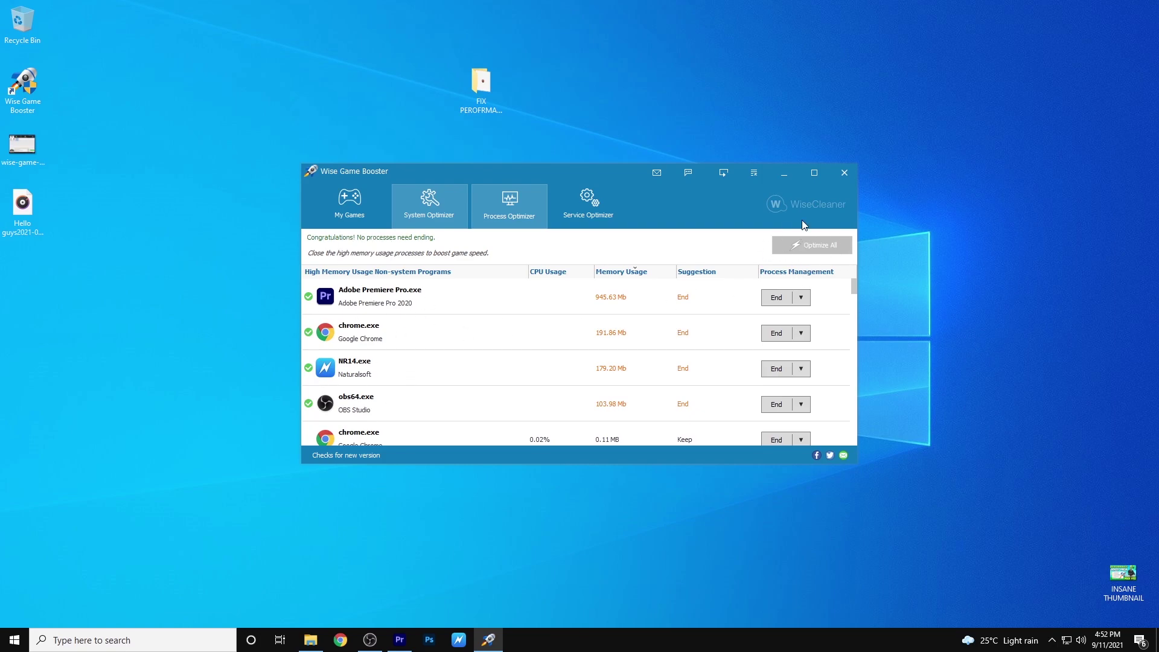
left_click(622, 211)
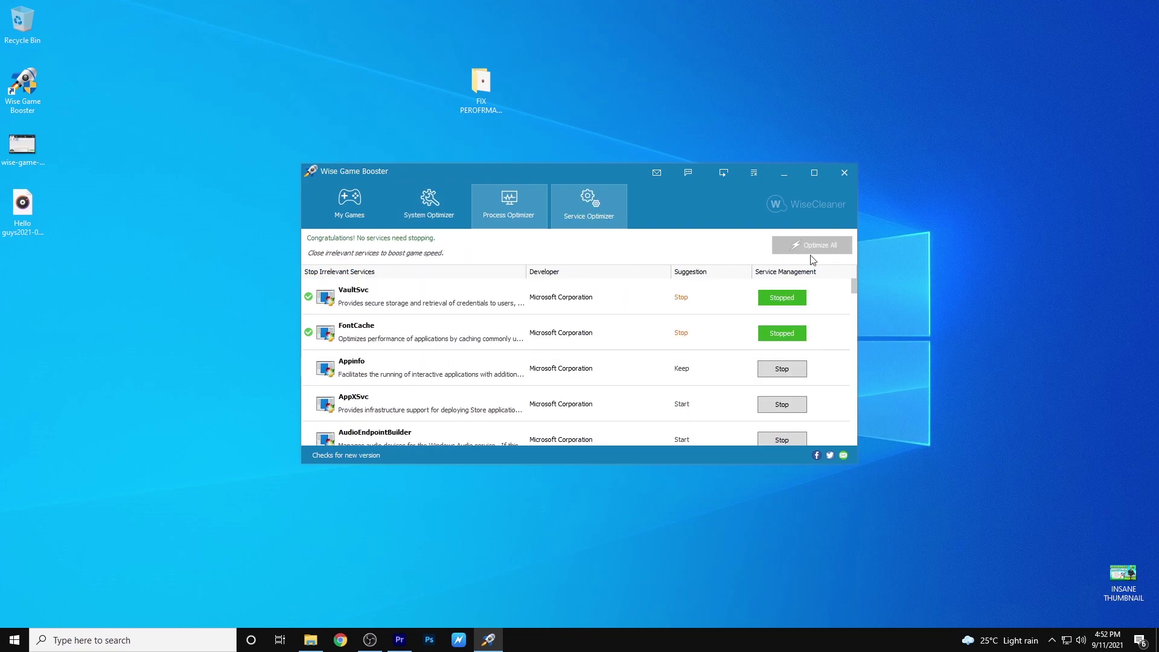
left_click(361, 219)
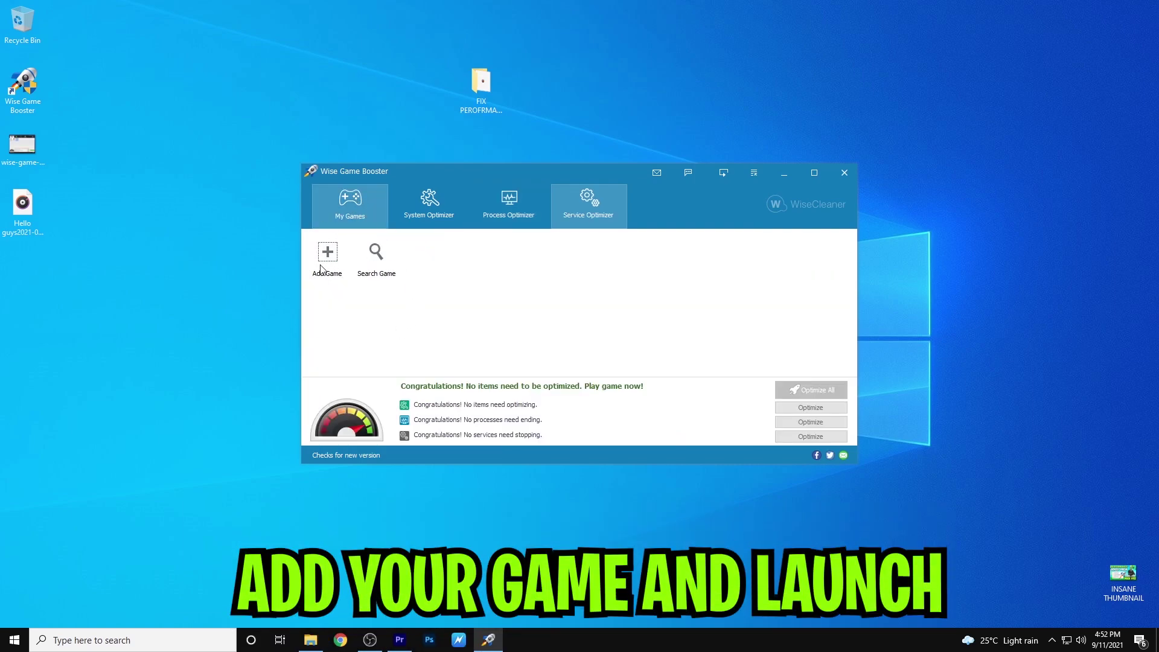
mouse_move(489, 646)
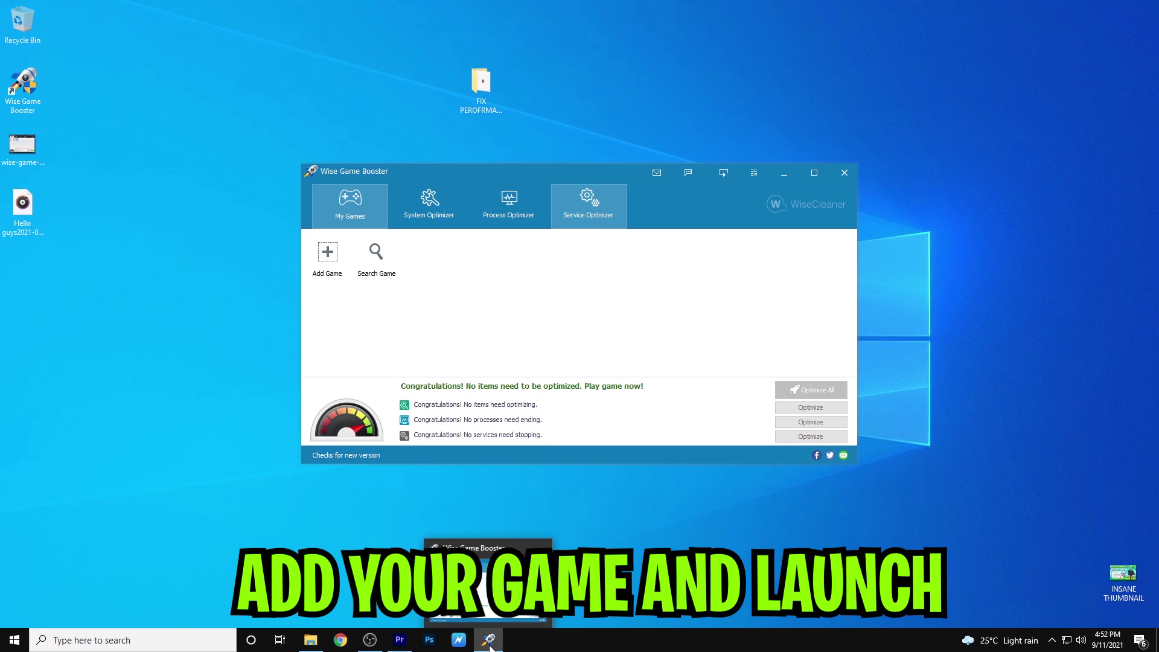